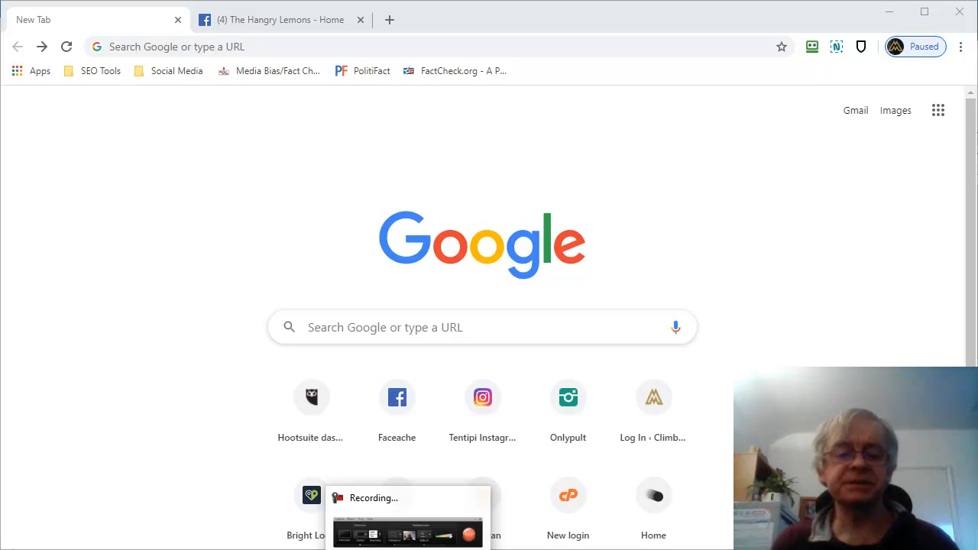
{"action": "left_click", "coordinate": [409, 544]}
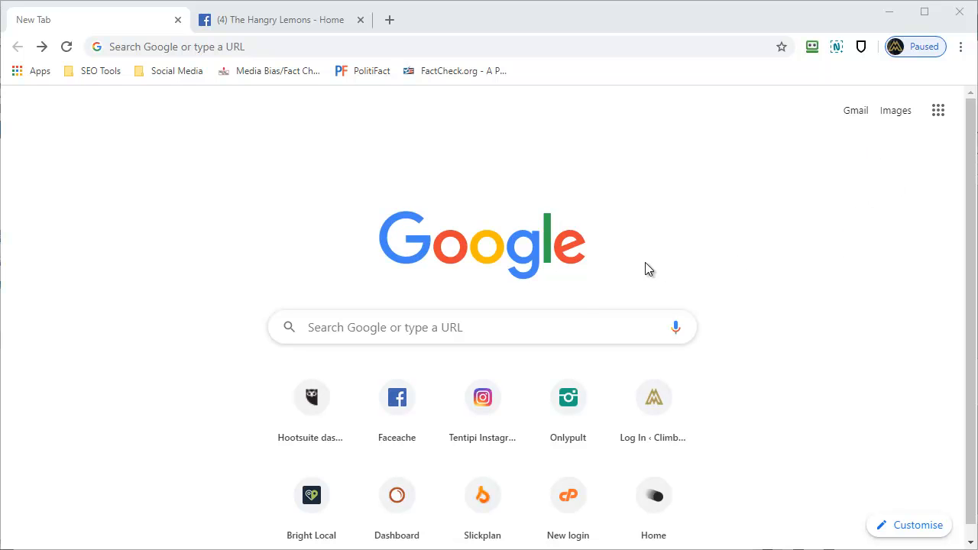
- Search the web for "my business" and open the Google My Business website from the results
{"action": "left_click", "coordinate": [286, 47]}
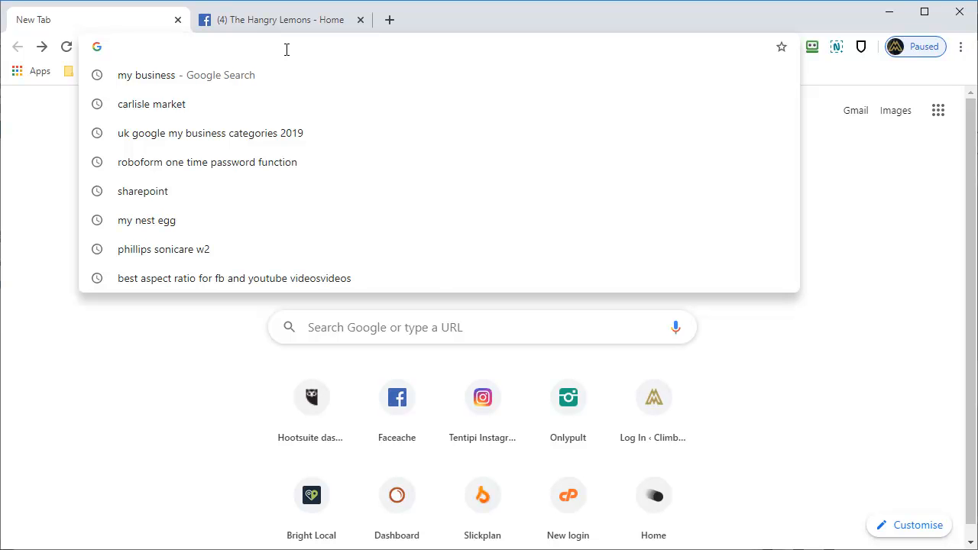
{"action": "type", "text": "my business"}
{"action": "key", "text": "Return"}
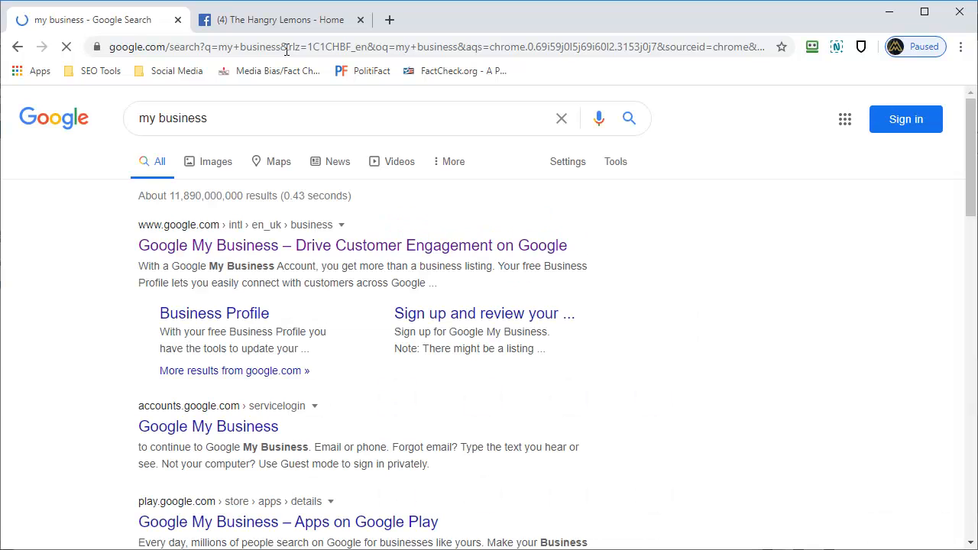
{"action": "left_click", "coordinate": [214, 246]}
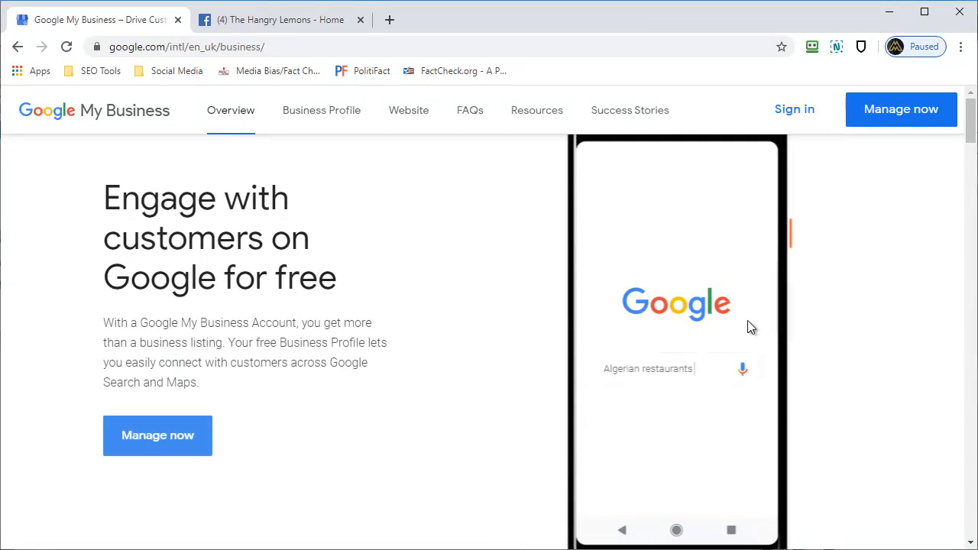
- Start managing a business with another account and choose to create a new Google account for managing a business
{"action": "left_click", "coordinate": [911, 113]}
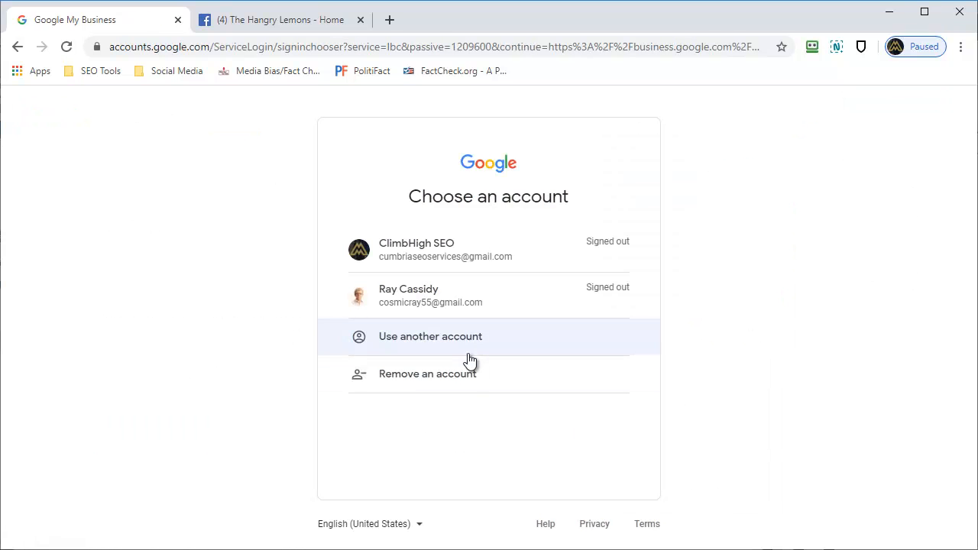
{"action": "left_click", "coordinate": [418, 344]}
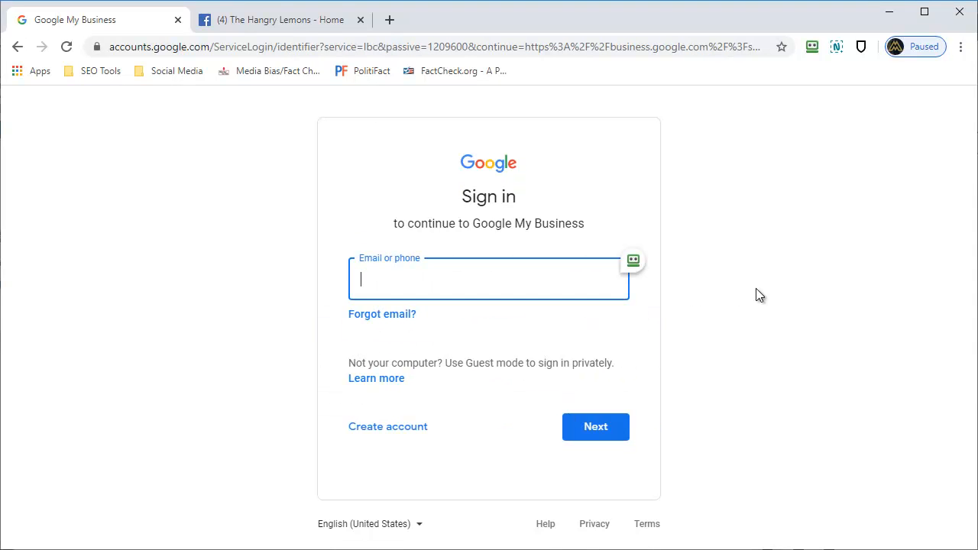
{"action": "left_click", "coordinate": [407, 432]}
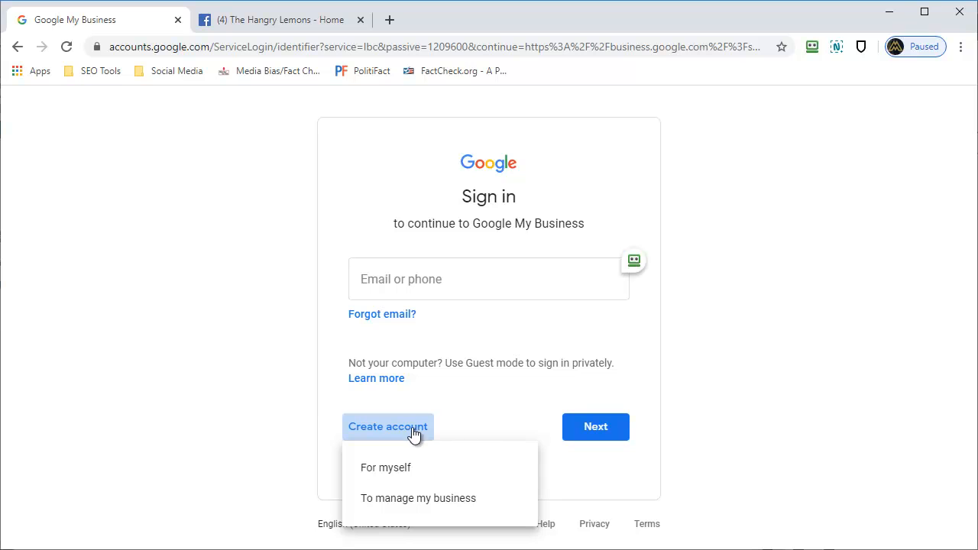
{"action": "left_click", "coordinate": [438, 503]}
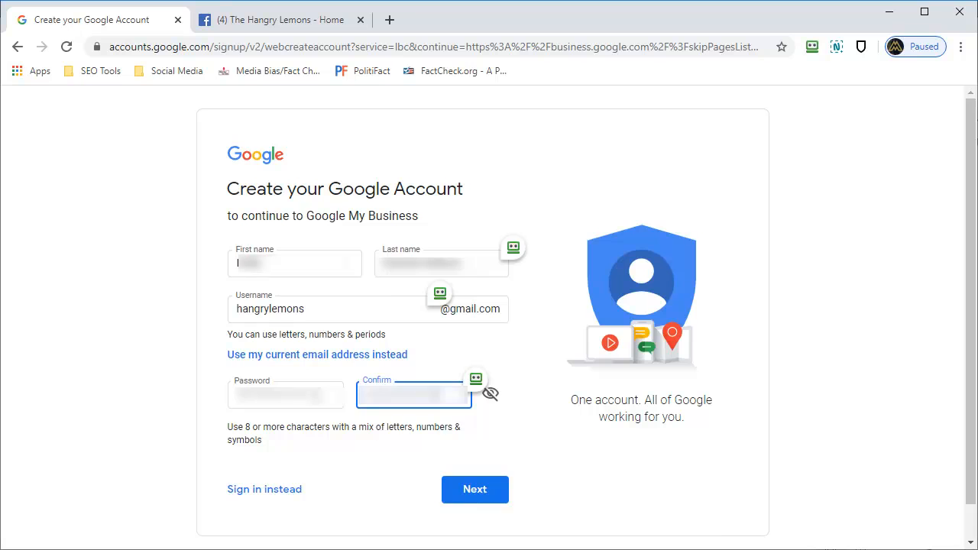
- Submit the owner's name, username and password, then enter the phone number and confirm it with the texted verification code
{"action": "left_click", "coordinate": [474, 490]}
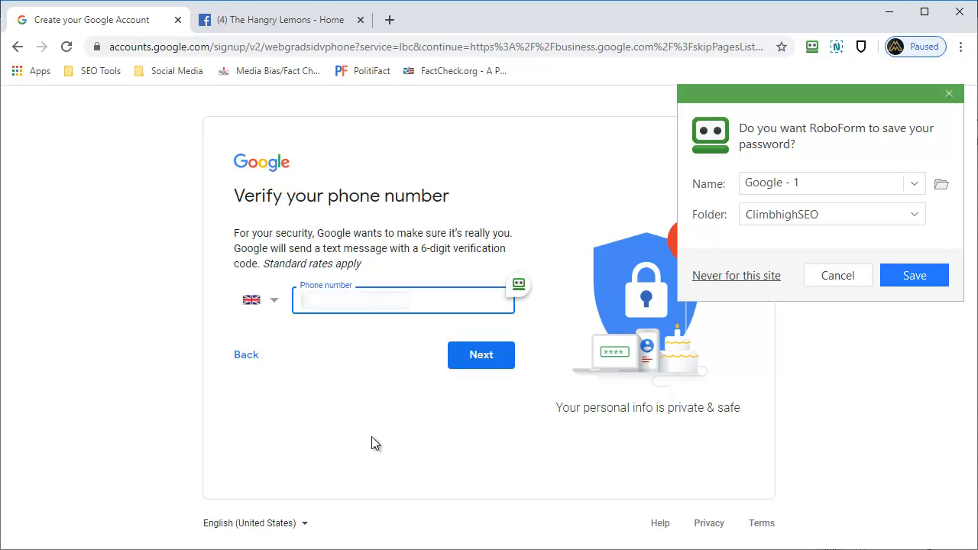
{"action": "left_click", "coordinate": [491, 355]}
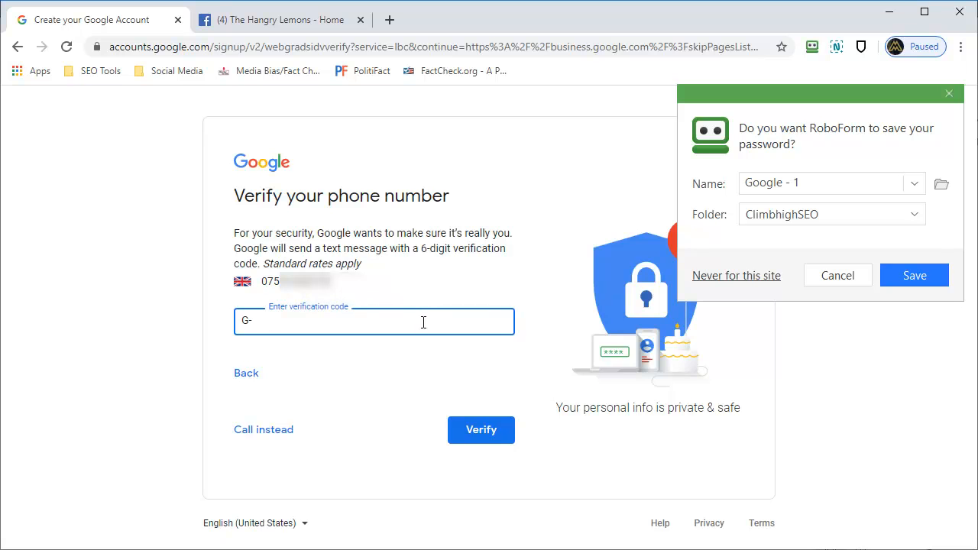
{"action": "key", "text": "ctrl+v"}
{"action": "left_click", "coordinate": [489, 430]}
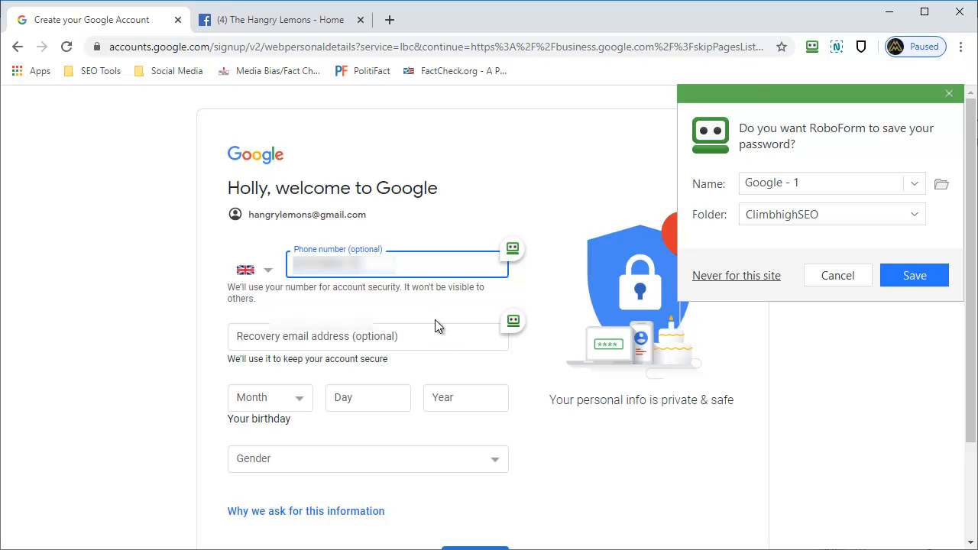
- Fill in the recovery email, birthday and gender, and skip using the phone number across Google services
{"action": "left_click", "coordinate": [406, 337]}
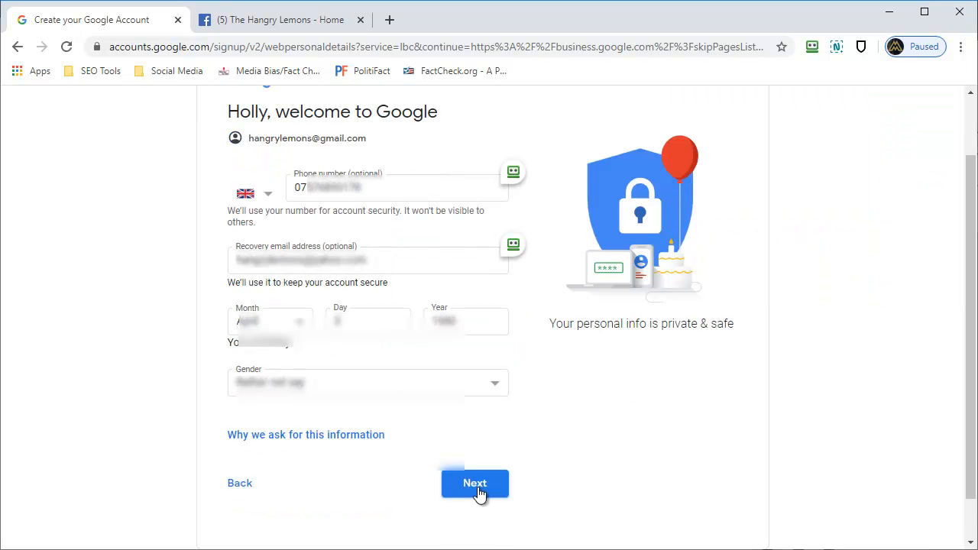
{"action": "left_click", "coordinate": [476, 489]}
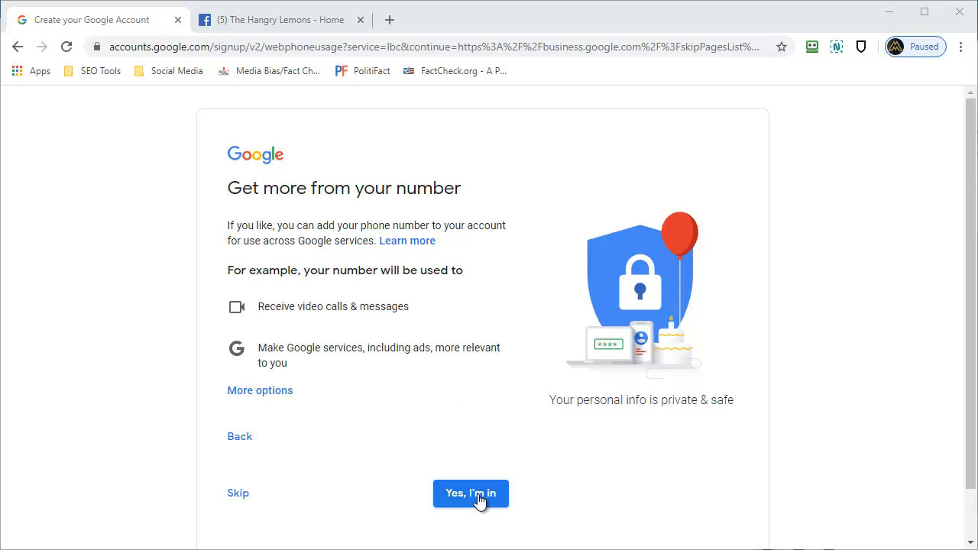
{"action": "left_click", "coordinate": [238, 494]}
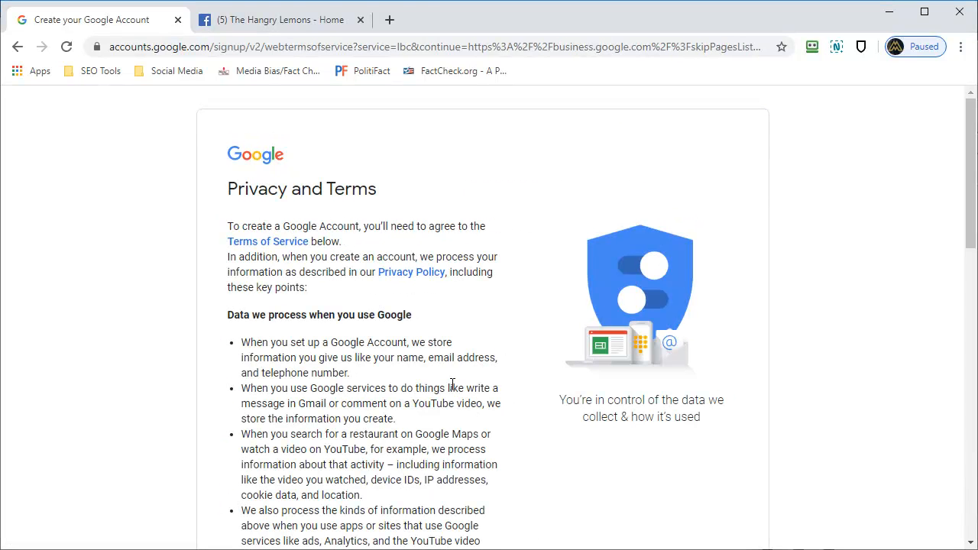
- Agree to the Google Terms of Service and the processing of information, and create the account
{"action": "scroll", "coordinate": [557, 327], "scroll_direction": "down", "scroll_amount": 6}
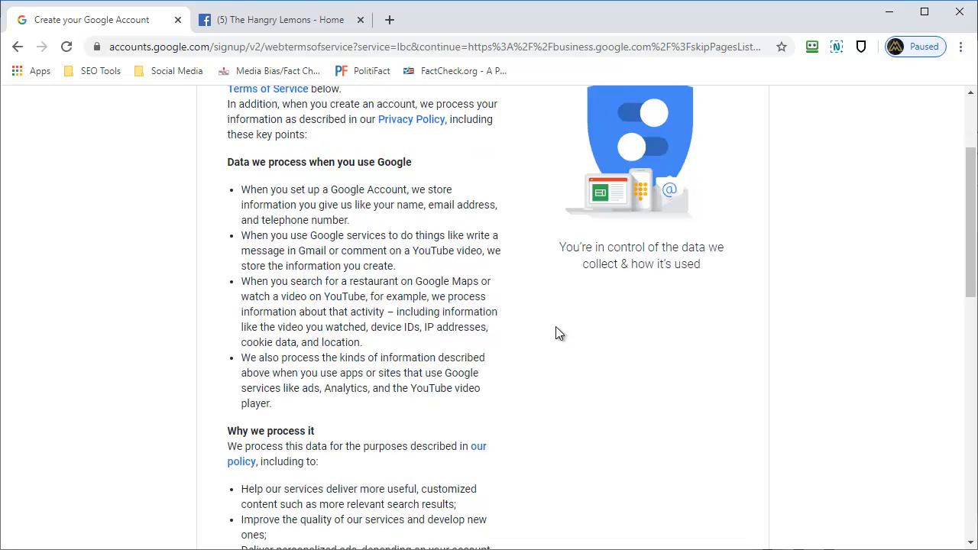
{"action": "scroll", "coordinate": [556, 327], "scroll_direction": "down", "scroll_amount": 6}
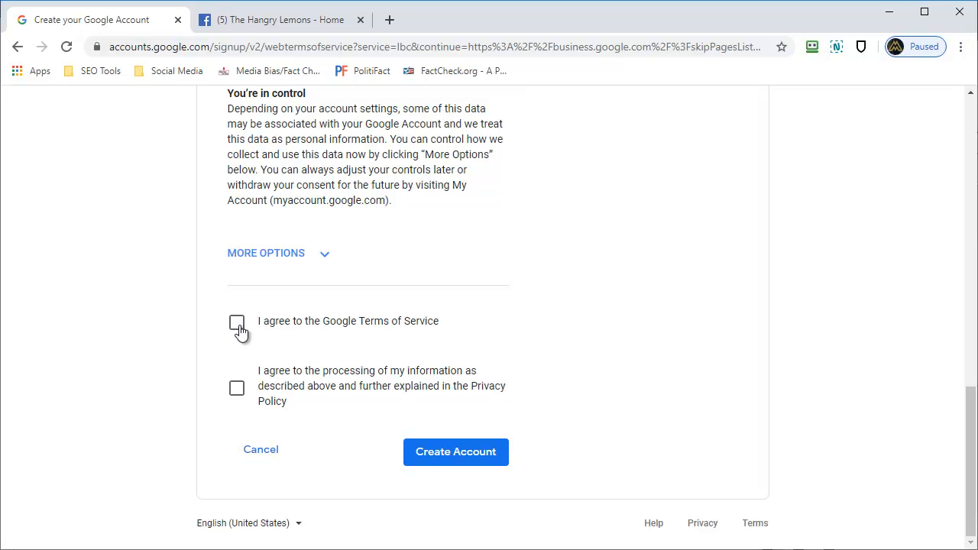
{"action": "left_click", "coordinate": [239, 328]}
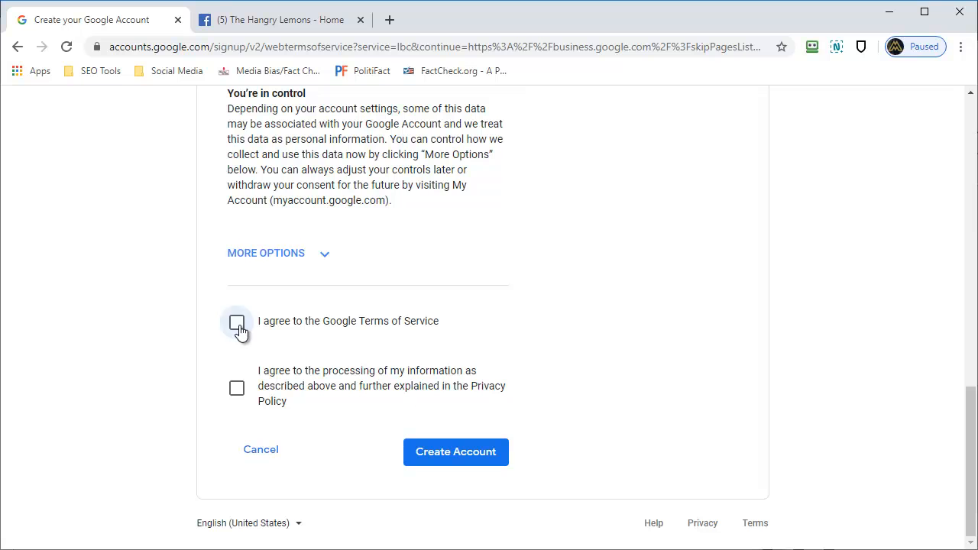
{"action": "left_click", "coordinate": [238, 390]}
{"action": "left_click", "coordinate": [477, 451]}
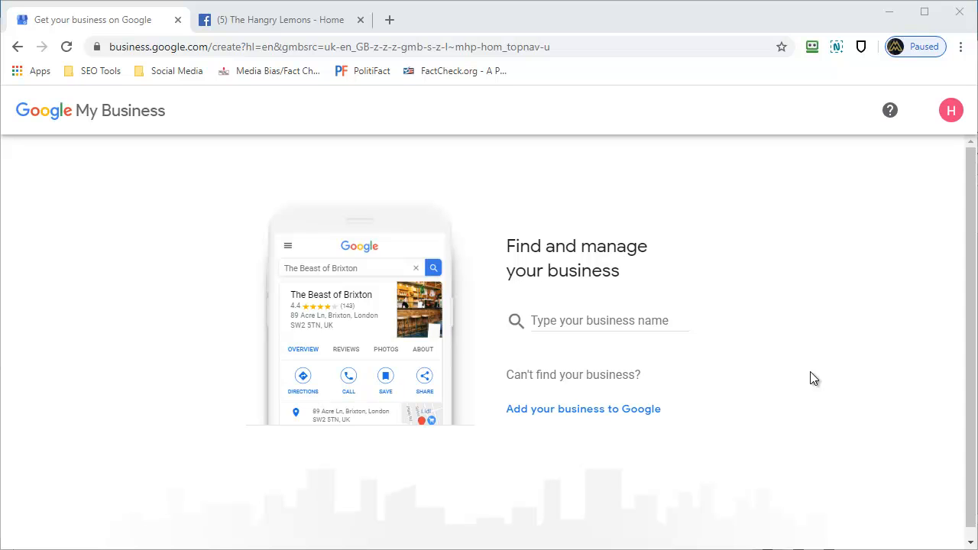
- Look up "Hangry Lemons", choose to create a business with this name, and continue with it as the business name
{"action": "left_click", "coordinate": [570, 316]}
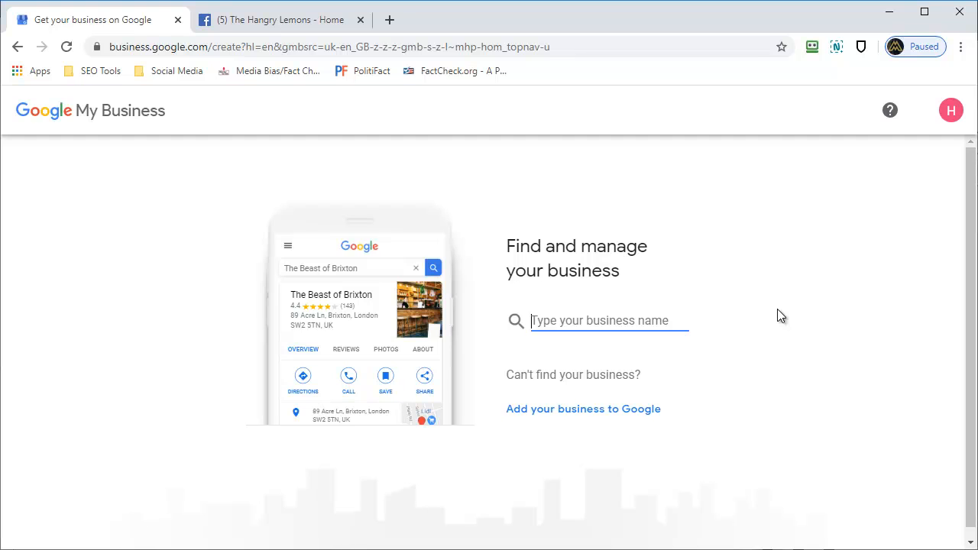
{"action": "type", "text": "Hangr"}
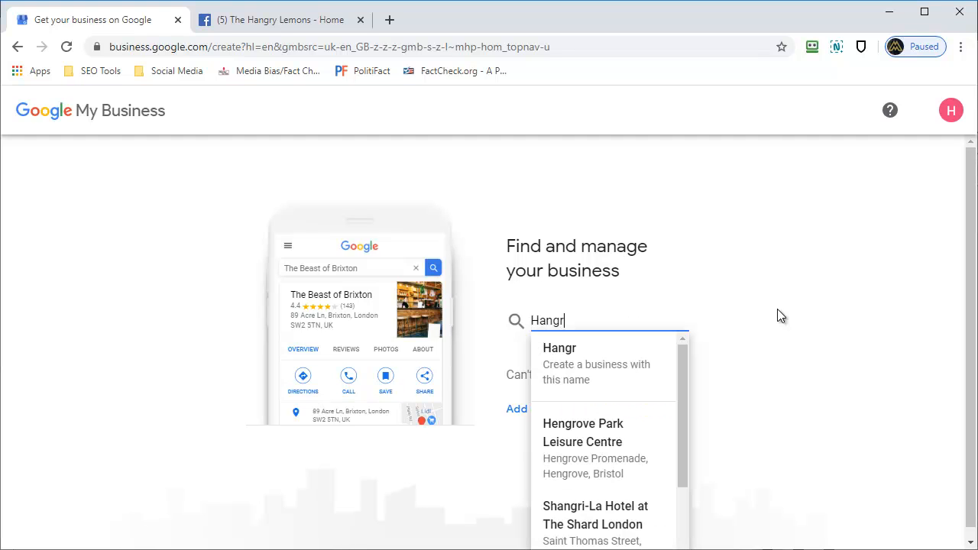
{"action": "type", "text": "y Lemons"}
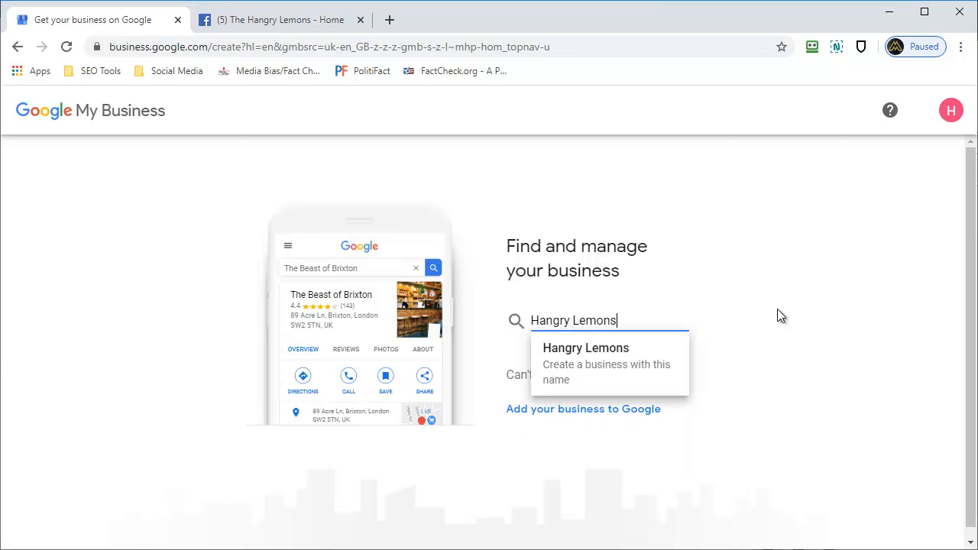
{"action": "left_click", "coordinate": [606, 351]}
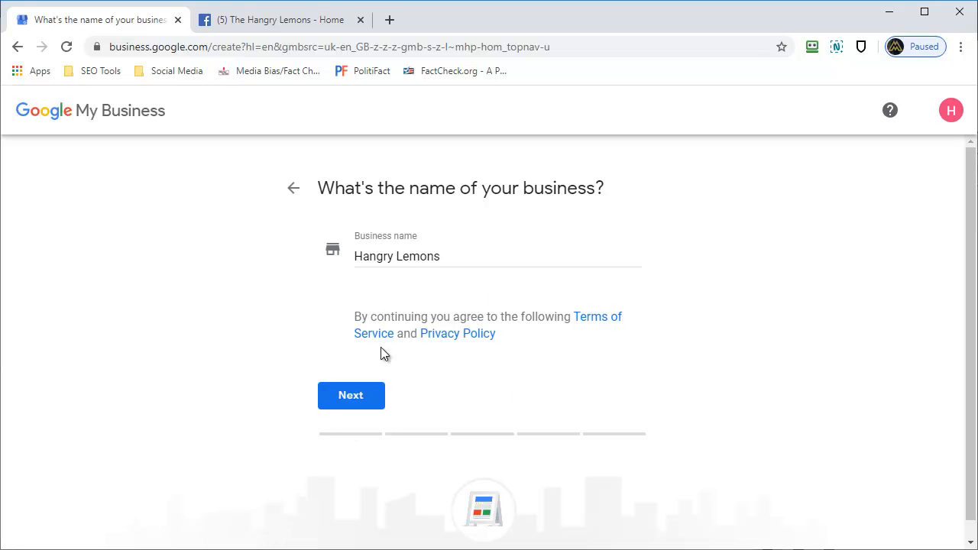
{"action": "left_click", "coordinate": [353, 396]}
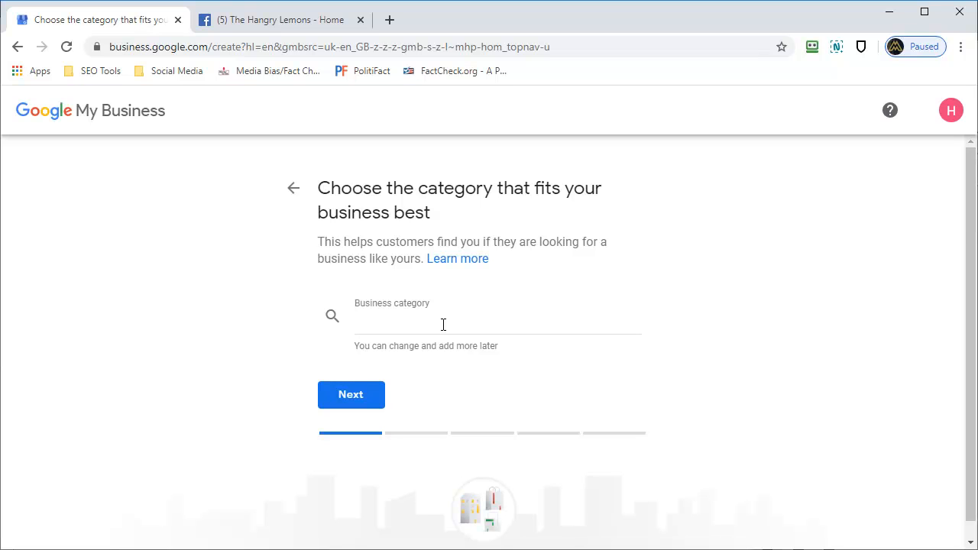
- Set the business category to Cafe and answer Yes to adding a location customers can visit
{"action": "left_click", "coordinate": [444, 325]}
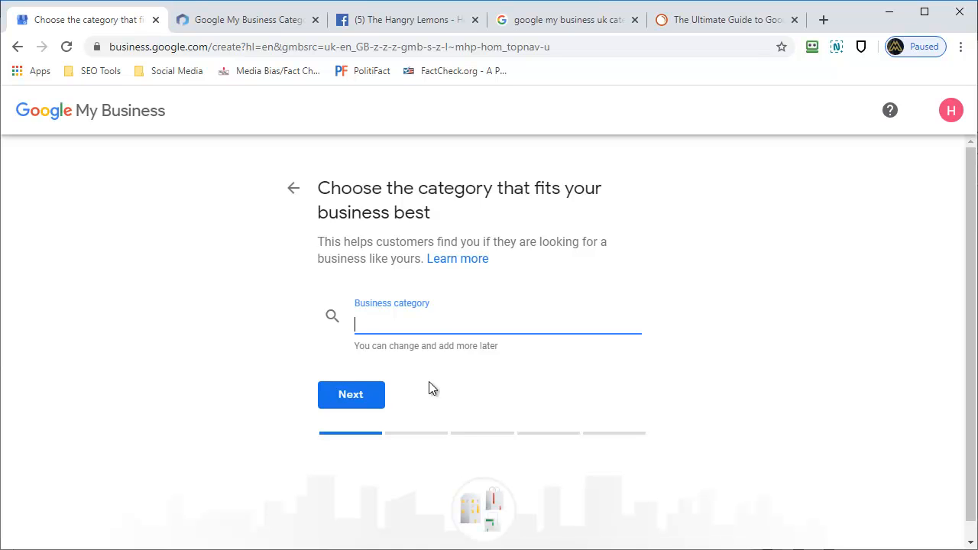
{"action": "type", "text": "Cafe"}
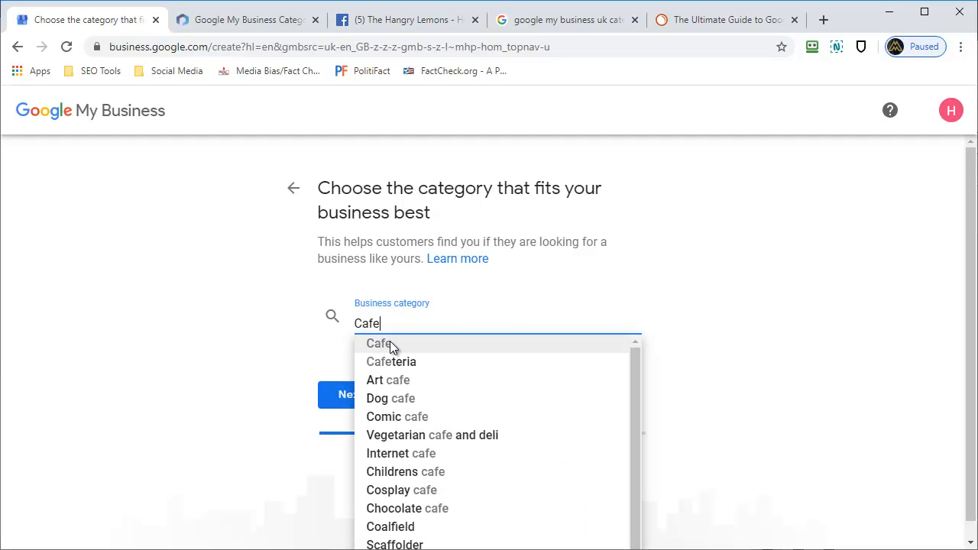
{"action": "left_click", "coordinate": [390, 346]}
{"action": "left_click", "coordinate": [353, 398]}
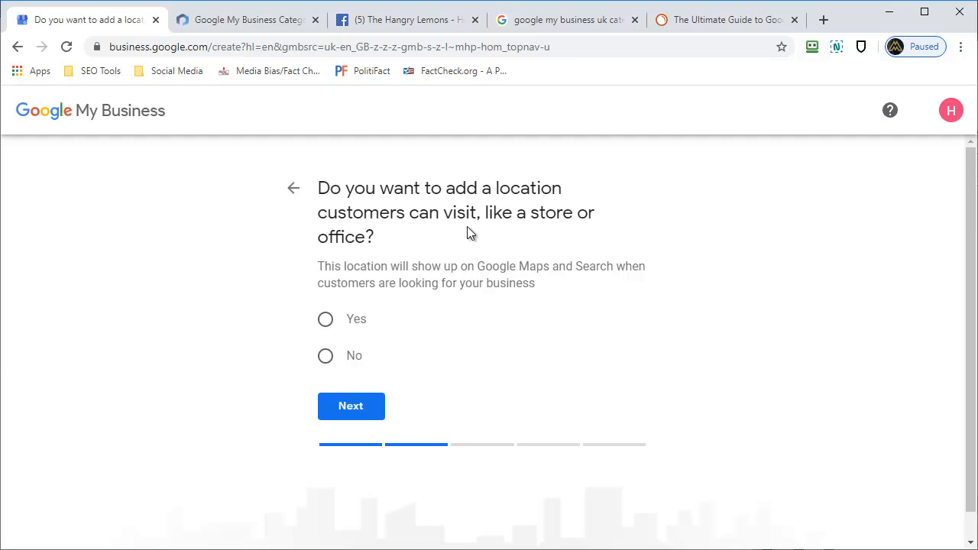
{"action": "left_click", "coordinate": [327, 321]}
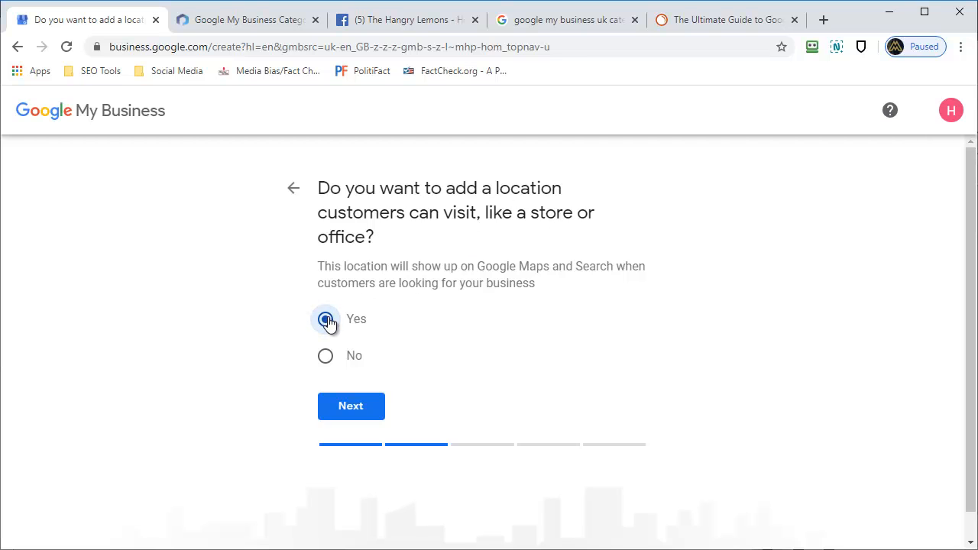
{"action": "left_click", "coordinate": [353, 409]}
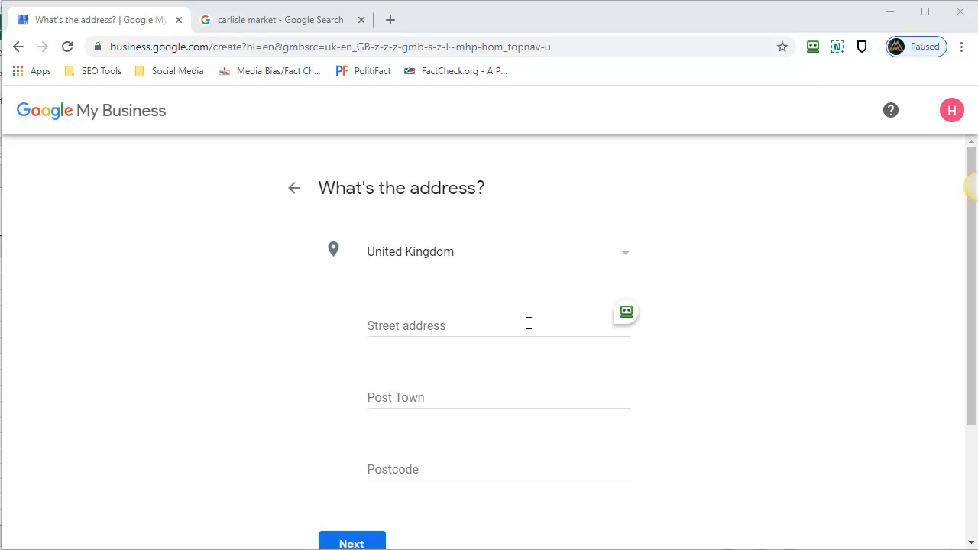
- Copy the business's street address from the client information workbook in Excel into the first street address line of the listing form
{"action": "left_click", "coordinate": [474, 321]}
{"action": "key", "text": "alt+Tab"}
{"action": "left_click", "coordinate": [343, 334]}
{"action": "key", "text": "ctrl+c"}
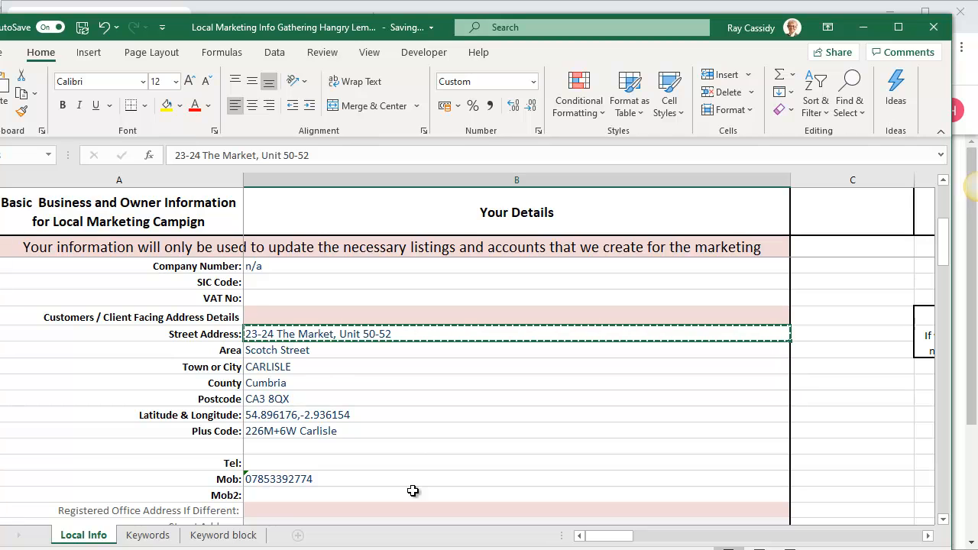
{"action": "mouse_move", "coordinate": [204, 549]}
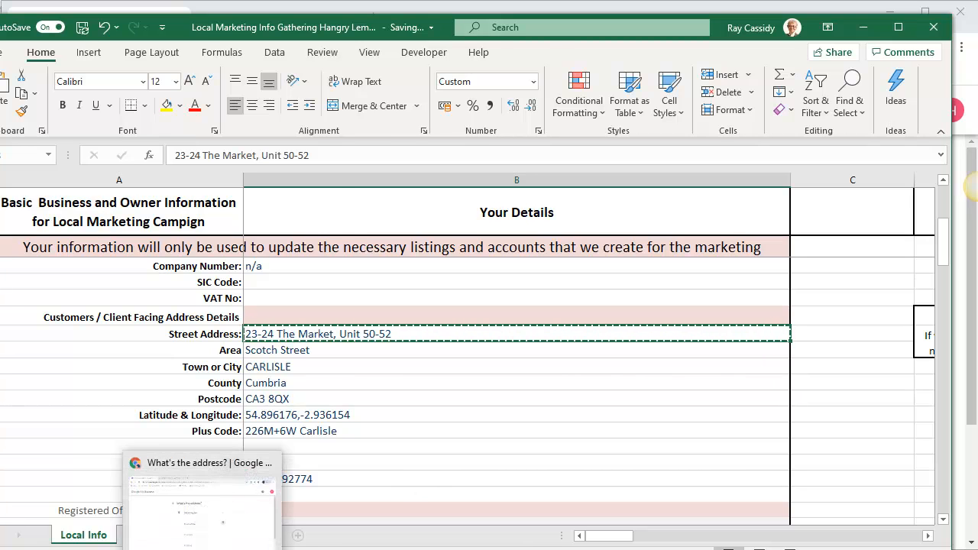
{"action": "left_click", "coordinate": [204, 503]}
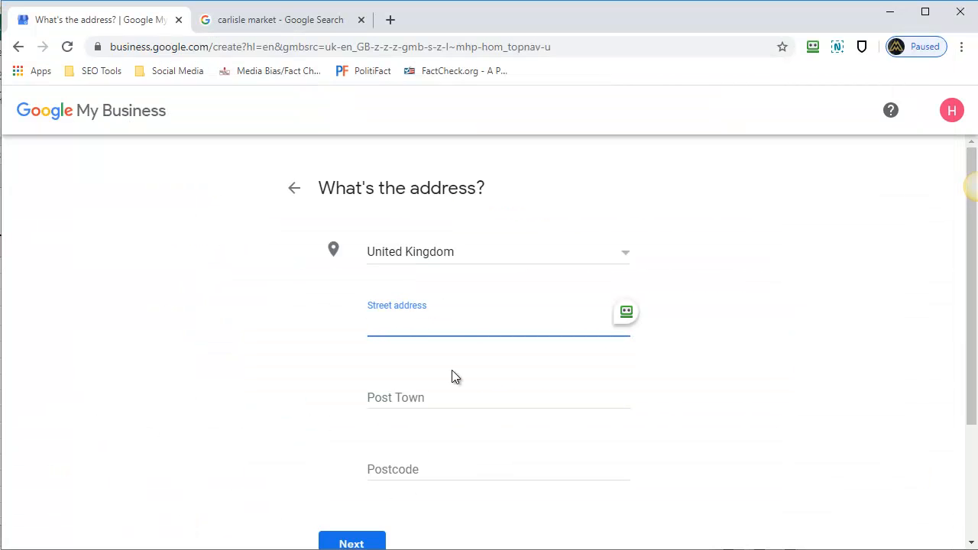
{"action": "key", "text": "ctrl+v"}
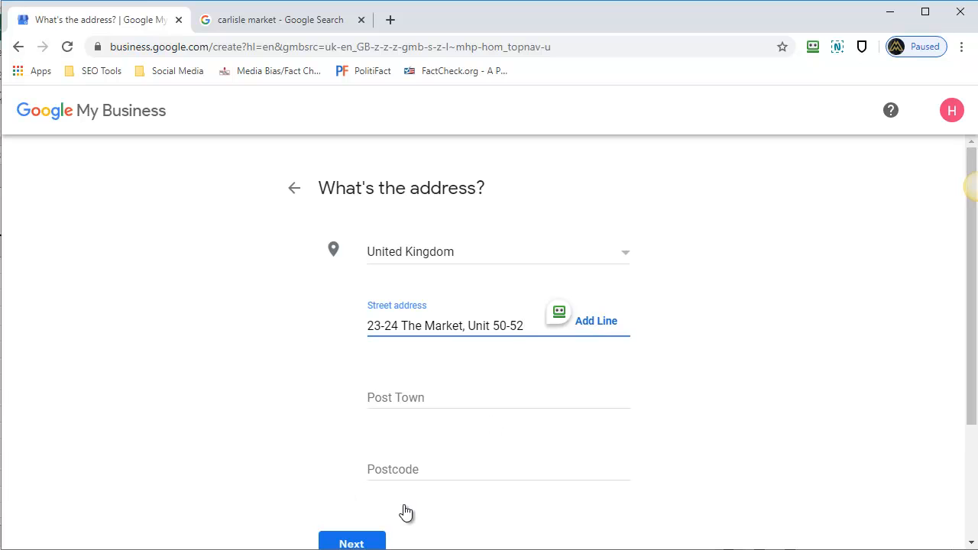
- Add a second street address line and fill it with the area copied from the client information workbook in Excel
{"action": "left_click", "coordinate": [596, 324]}
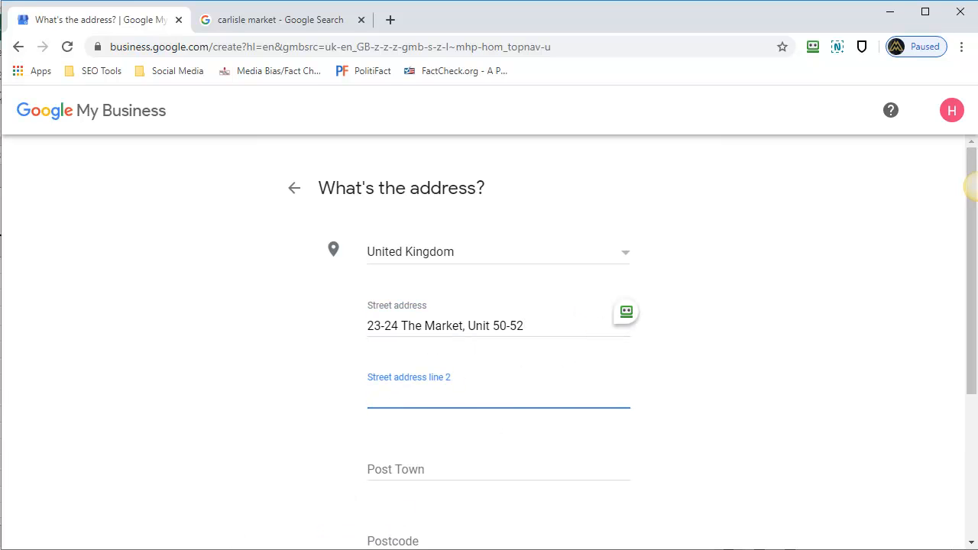
{"action": "mouse_move", "coordinate": [63, 549]}
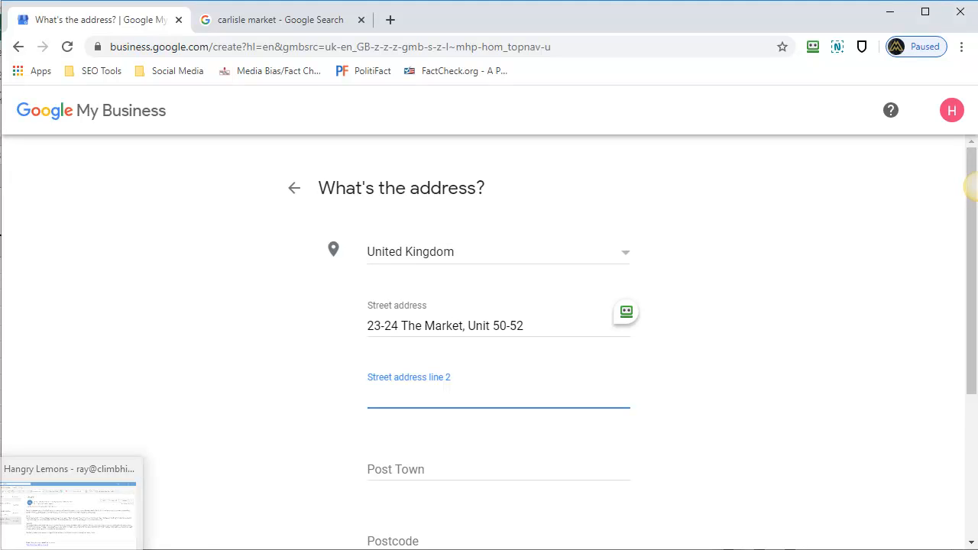
{"action": "left_click", "coordinate": [115, 549]}
{"action": "left_click", "coordinate": [310, 354]}
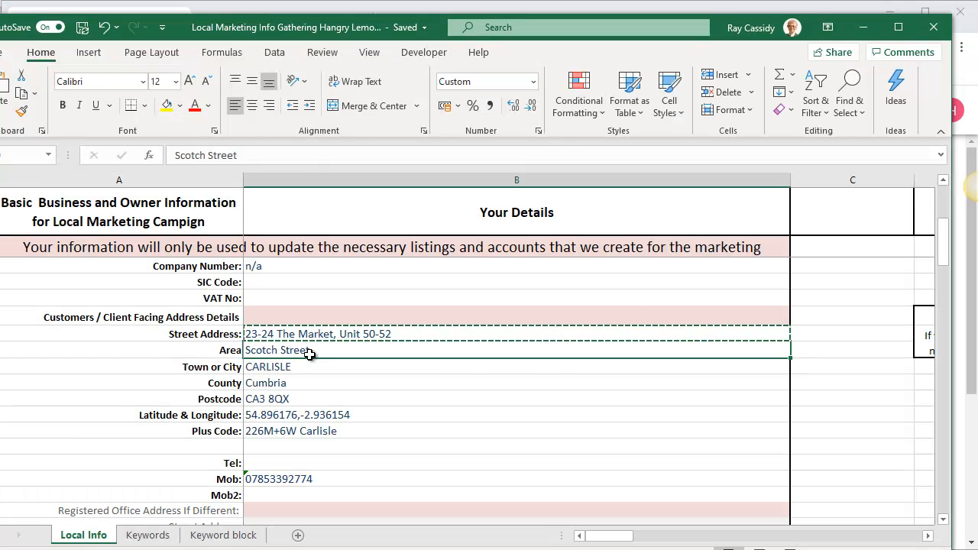
{"action": "key", "text": "ctrl+c"}
{"action": "left_click", "coordinate": [303, 549]}
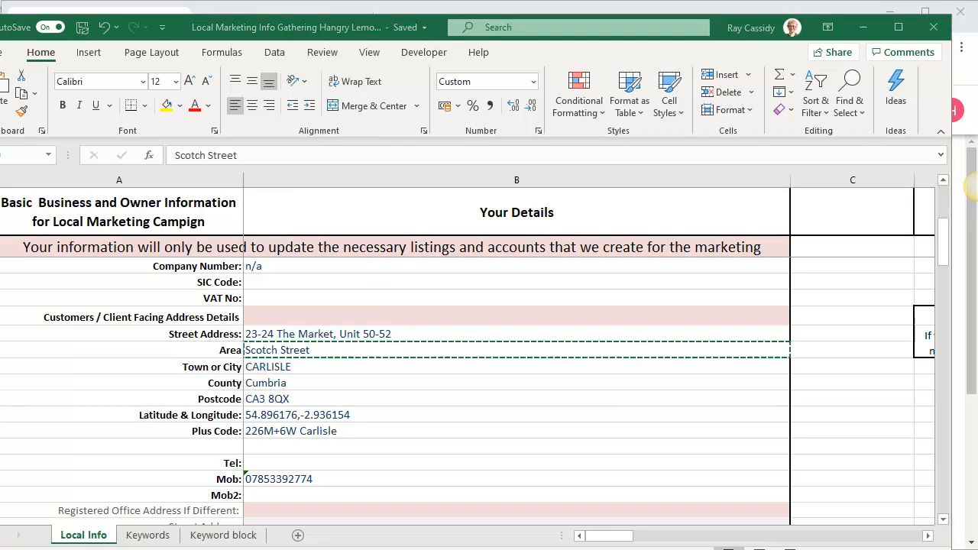
{"action": "key", "text": "ctrl+v"}
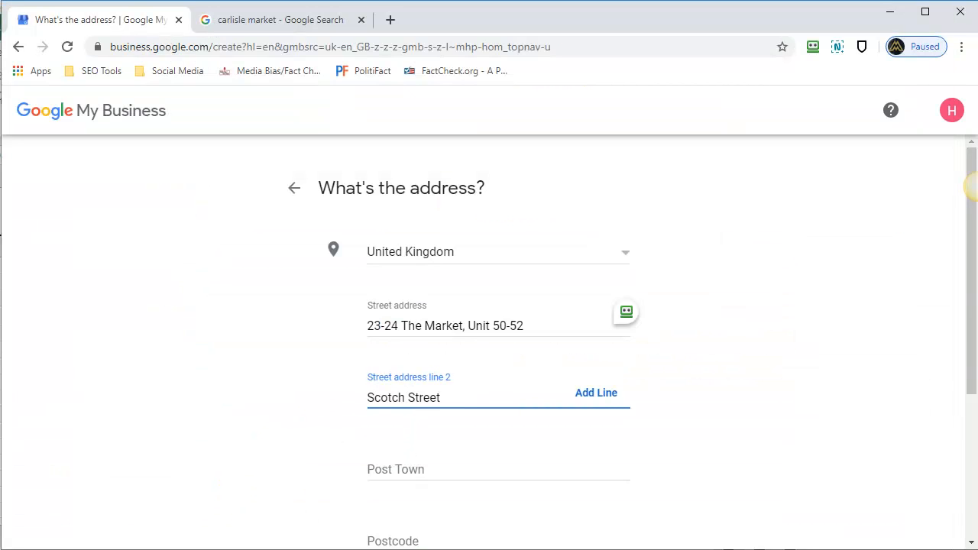
- Enter the business's post town, copy its postcode from the Excel workbook into the form, and submit the address
{"action": "left_click", "coordinate": [428, 470]}
{"action": "type", "text": "Carlisle"}
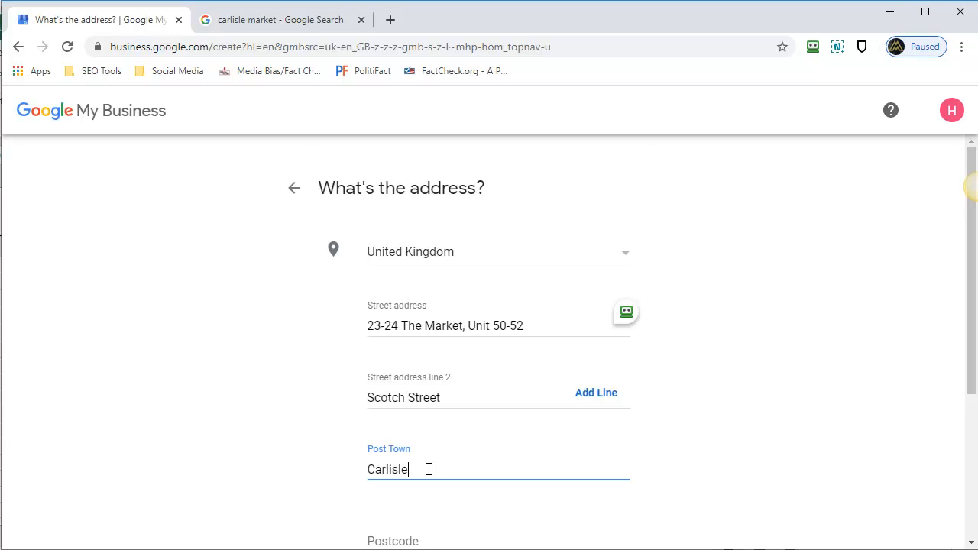
{"action": "scroll", "coordinate": [427, 467], "scroll_direction": "down", "scroll_amount": 2}
{"action": "left_click", "coordinate": [433, 379]}
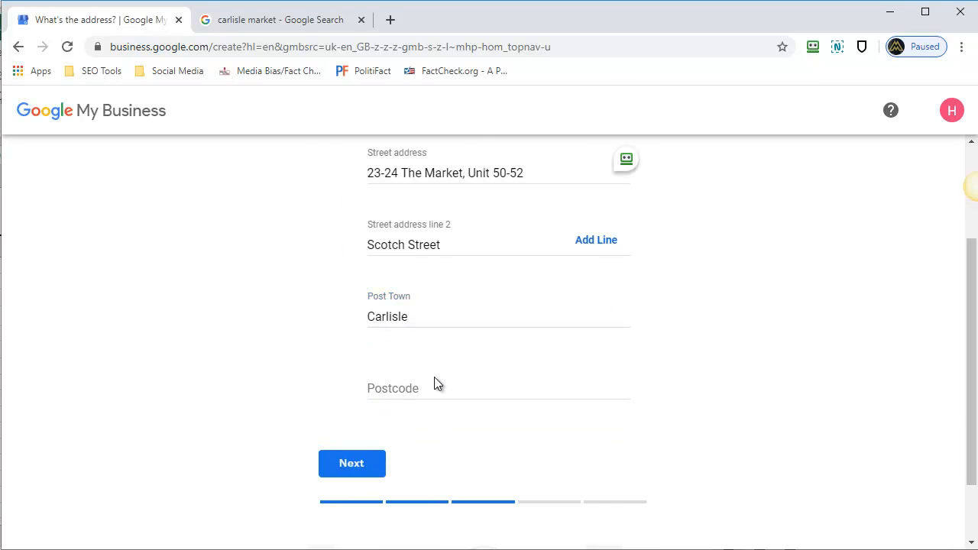
{"action": "left_click", "coordinate": [444, 391]}
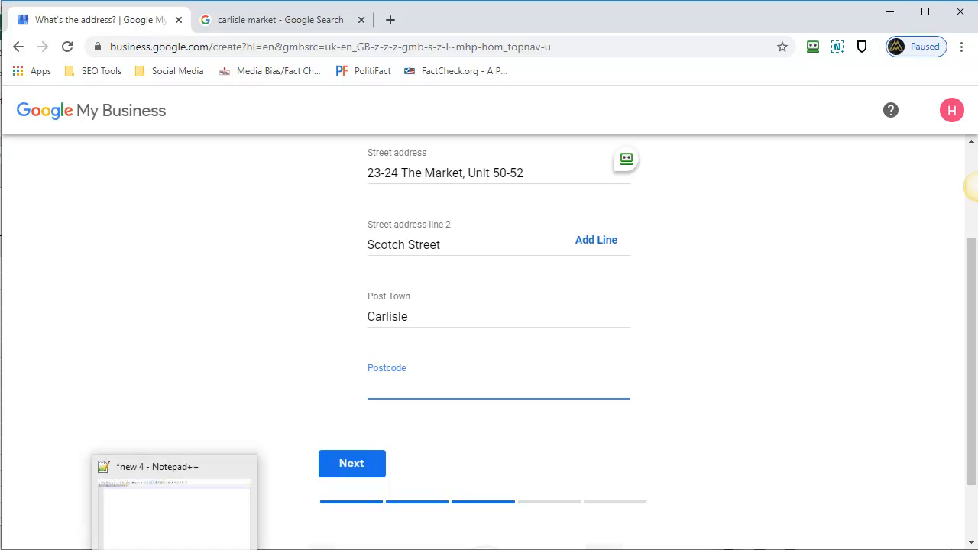
{"action": "left_click", "coordinate": [119, 548]}
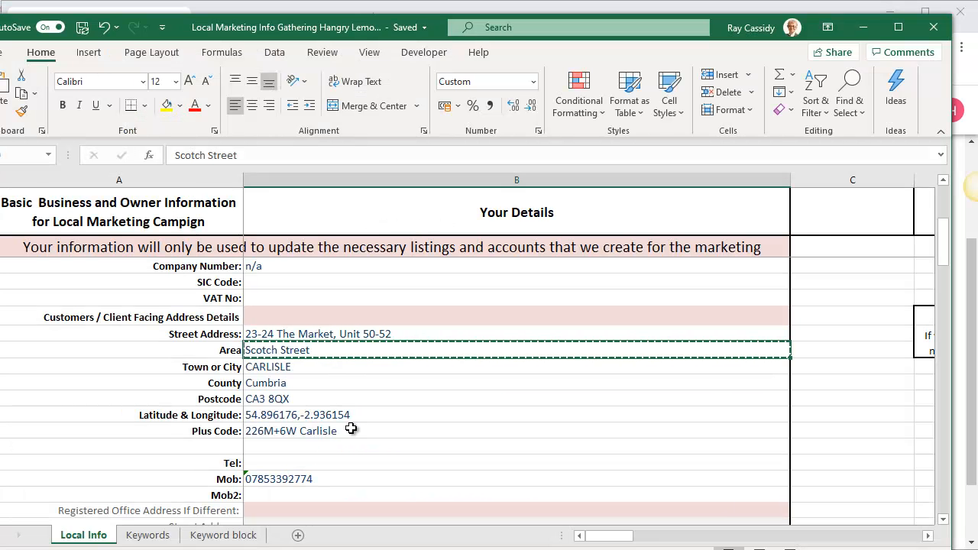
{"action": "left_click", "coordinate": [303, 401]}
{"action": "key", "text": "ctrl+c"}
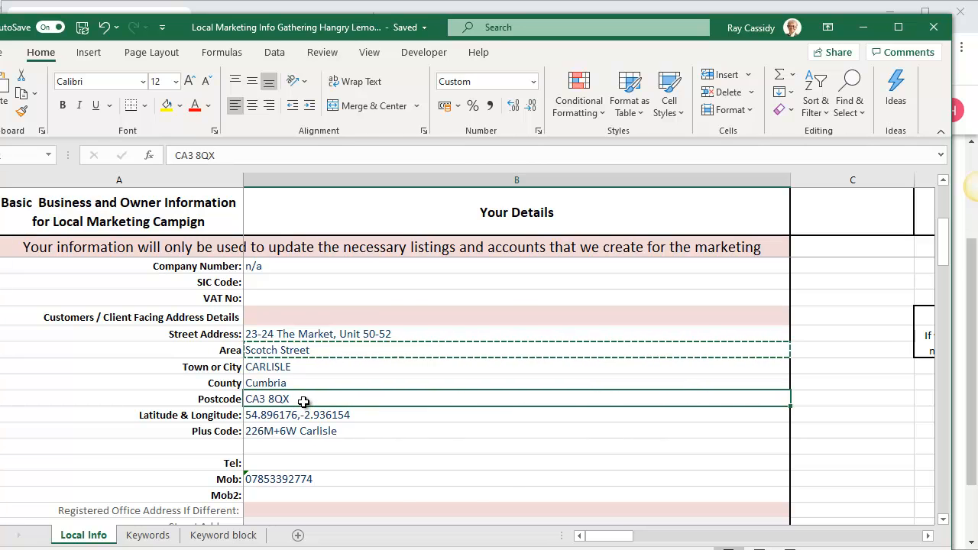
{"action": "key", "text": "alt+Tab"}
{"action": "key", "text": "ctrl+v"}
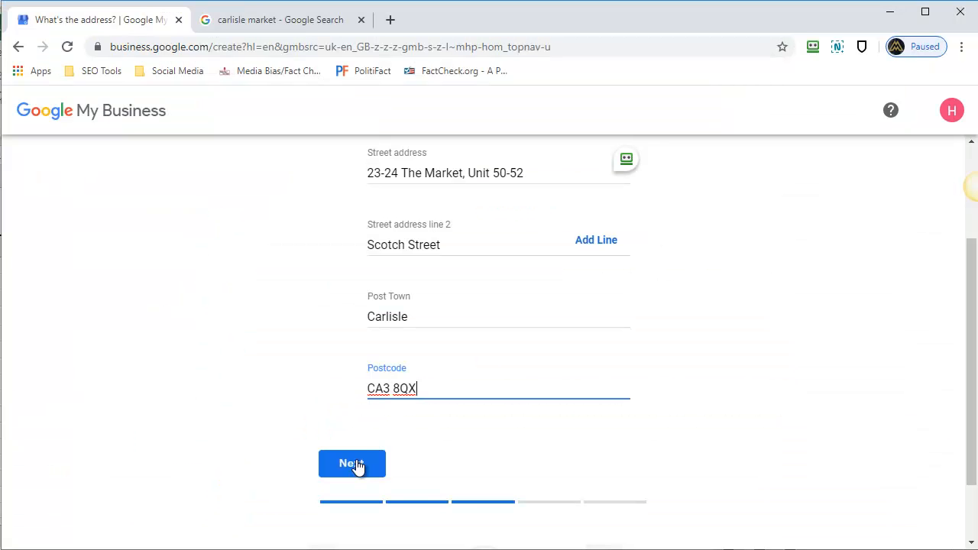
{"action": "left_click", "coordinate": [356, 464]}
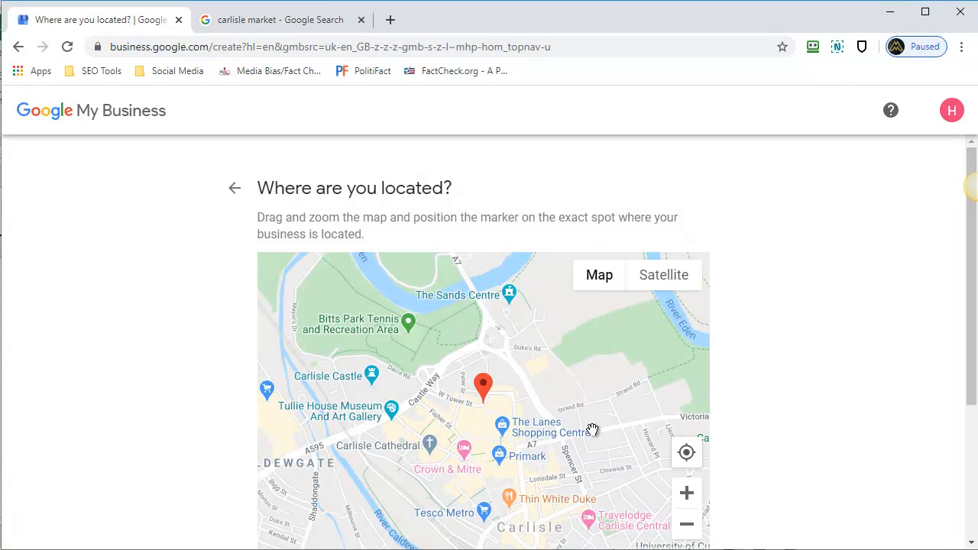
- Move the location marker onto the market building, near entrance L just above the Scotch Street Post Office label, and confirm the location
{"action": "scroll", "coordinate": [543, 401], "scroll_direction": "up", "scroll_amount": 1}
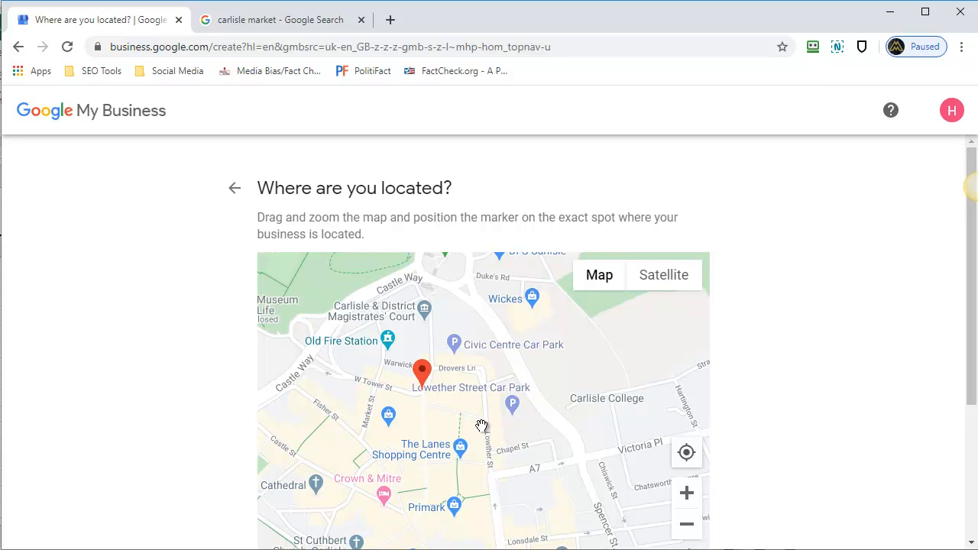
{"action": "scroll", "coordinate": [491, 432], "scroll_direction": "up", "scroll_amount": 1}
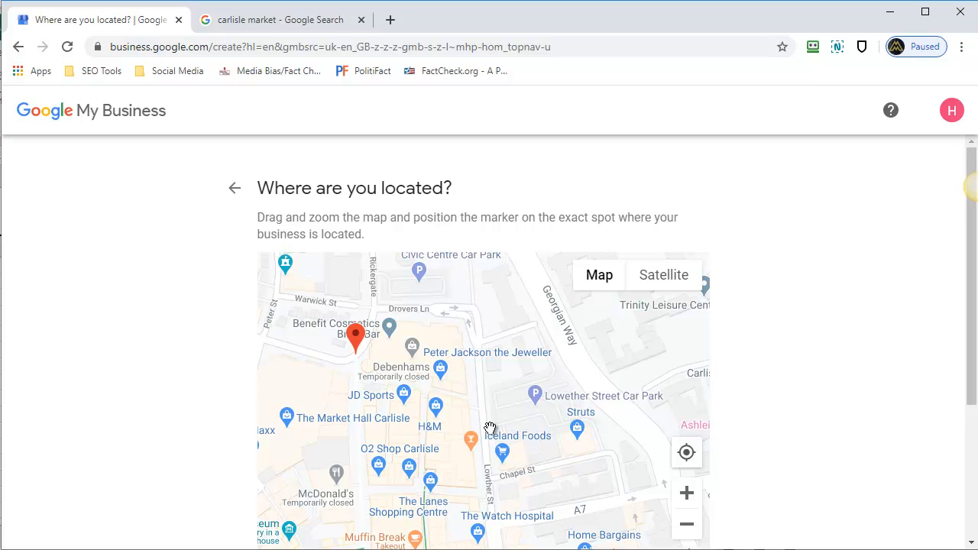
{"action": "left_click_drag", "start_coordinate": [428, 422], "coordinate": [577, 408]}
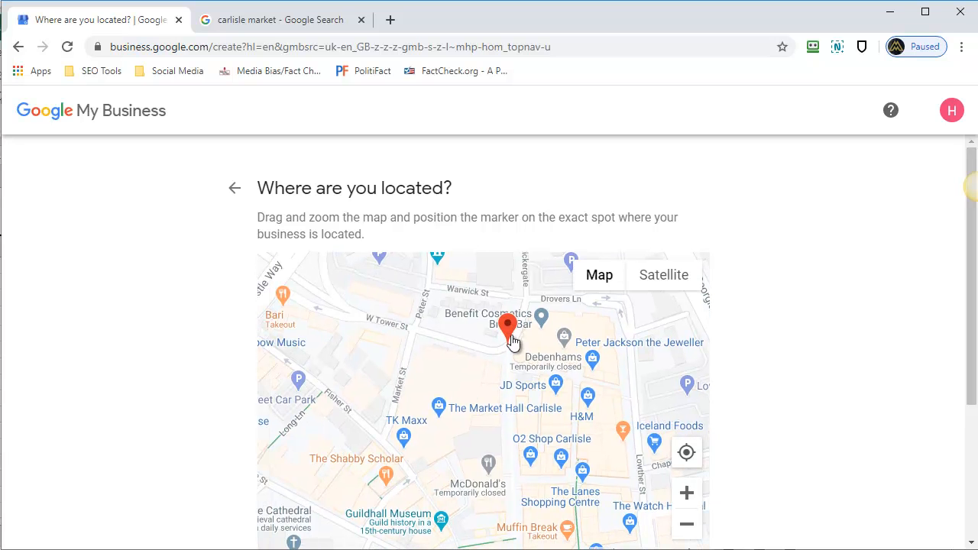
{"action": "scroll", "coordinate": [551, 420], "scroll_direction": "up", "scroll_amount": 1}
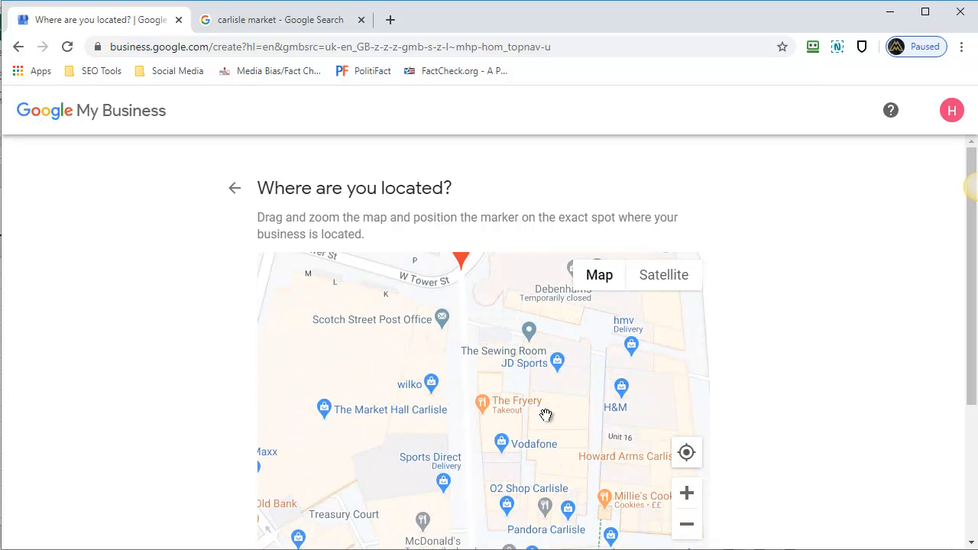
{"action": "mouse_move", "coordinate": [475, 352]}
{"action": "left_mouse_down"}
{"action": "mouse_move", "coordinate": [564, 380]}
{"action": "mouse_move", "coordinate": [591, 373]}
{"action": "mouse_move", "coordinate": [518, 391]}
{"action": "left_mouse_up"}
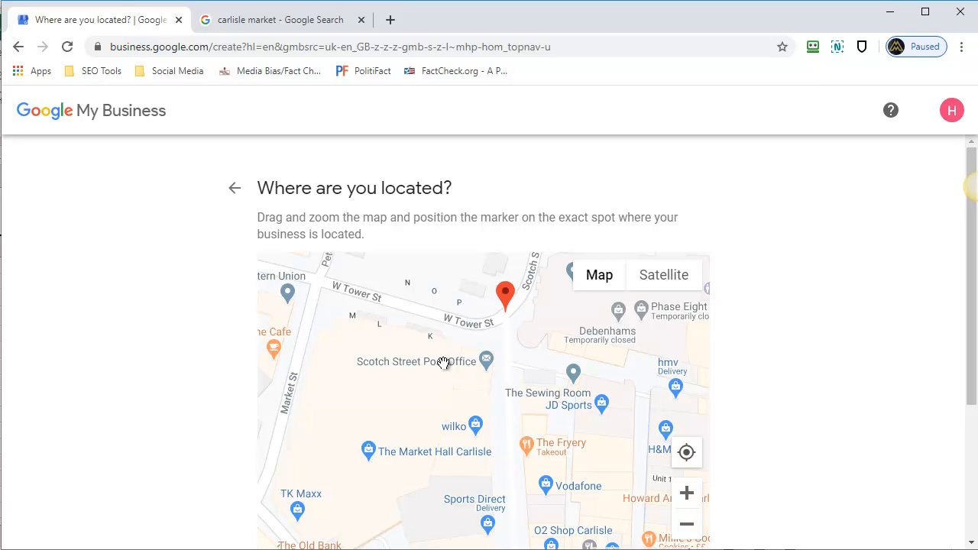
{"action": "mouse_move", "coordinate": [506, 303]}
{"action": "left_mouse_down"}
{"action": "mouse_move", "coordinate": [420, 316]}
{"action": "mouse_move", "coordinate": [385, 342]}
{"action": "left_mouse_up"}
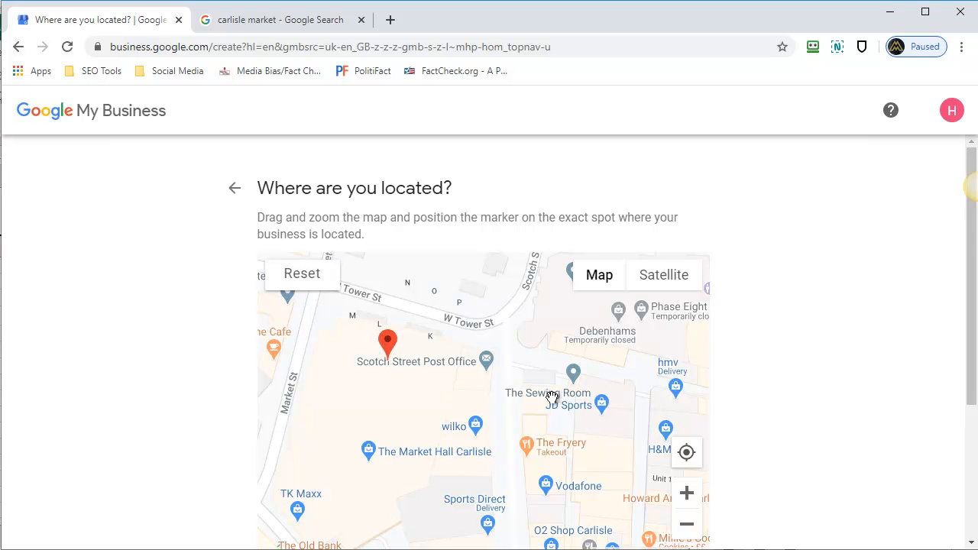
{"action": "scroll", "coordinate": [882, 342], "scroll_direction": "down", "scroll_amount": 3}
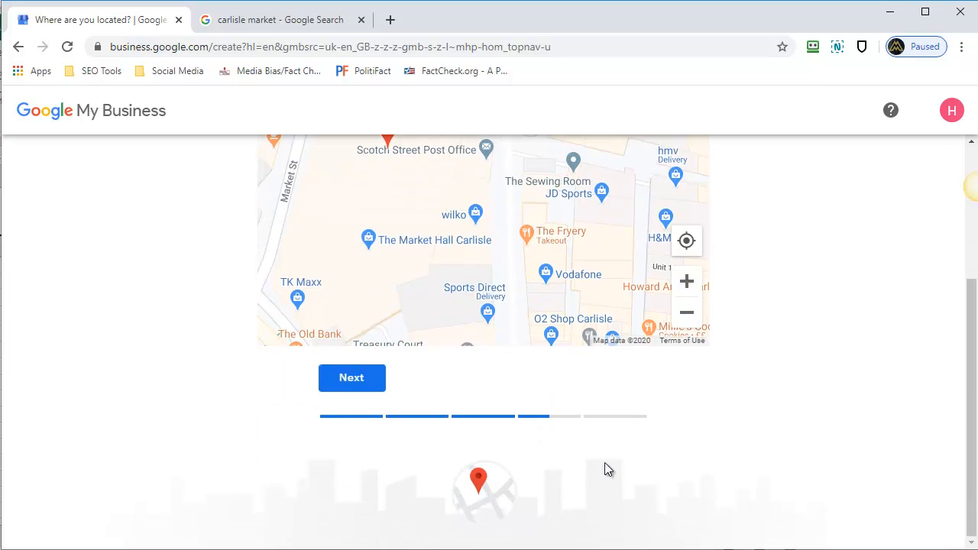
{"action": "left_click", "coordinate": [360, 378]}
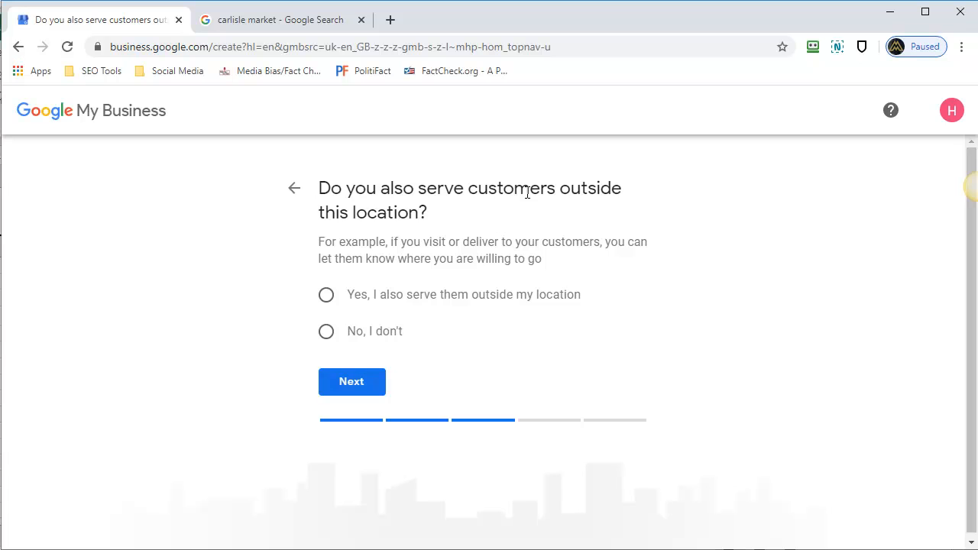
- Answer "No, I don't" to serving customers outside this location and continue
{"action": "left_click", "coordinate": [326, 334]}
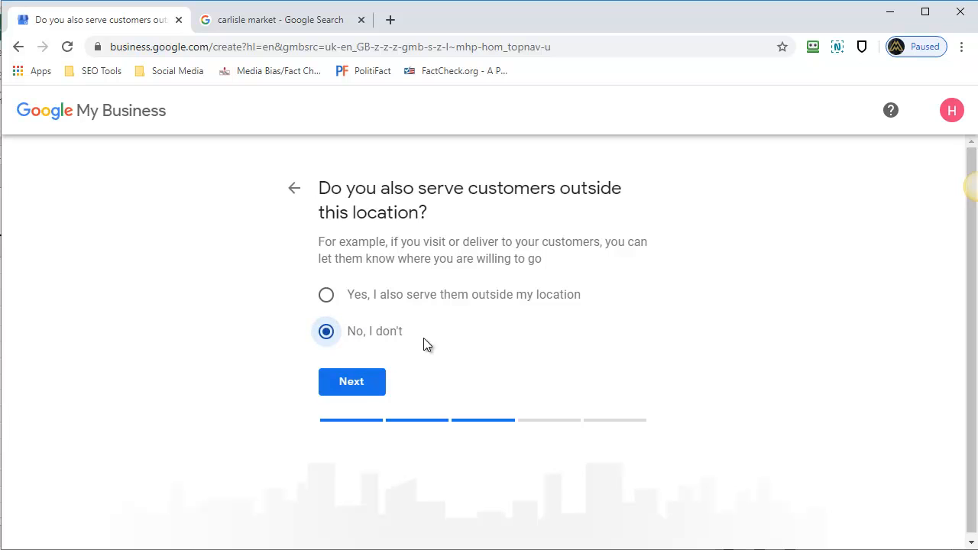
{"action": "left_click", "coordinate": [353, 389]}
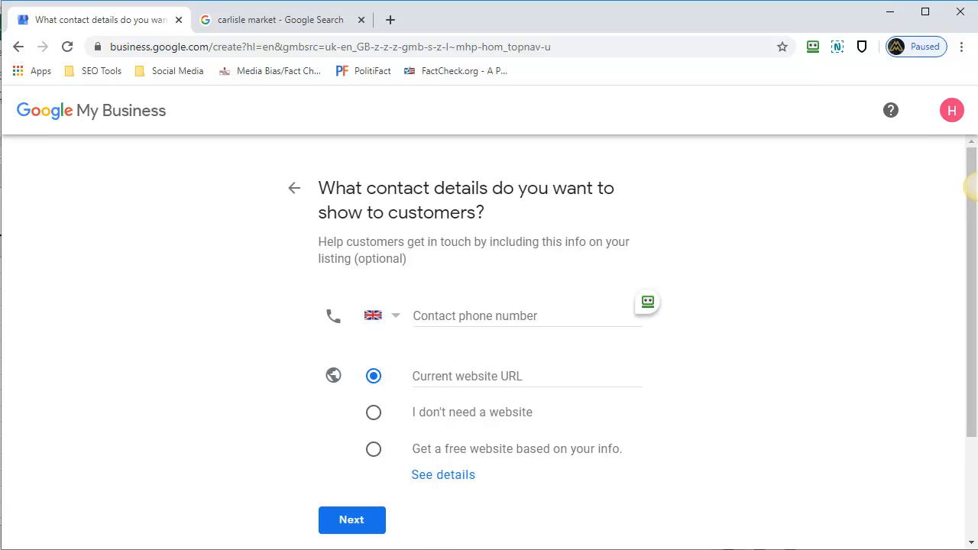
- Copy the business's mobile number from the Excel workbook as the contact phone number, choose "I don't need a website", and continue
{"action": "mouse_move", "coordinate": [344, 549]}
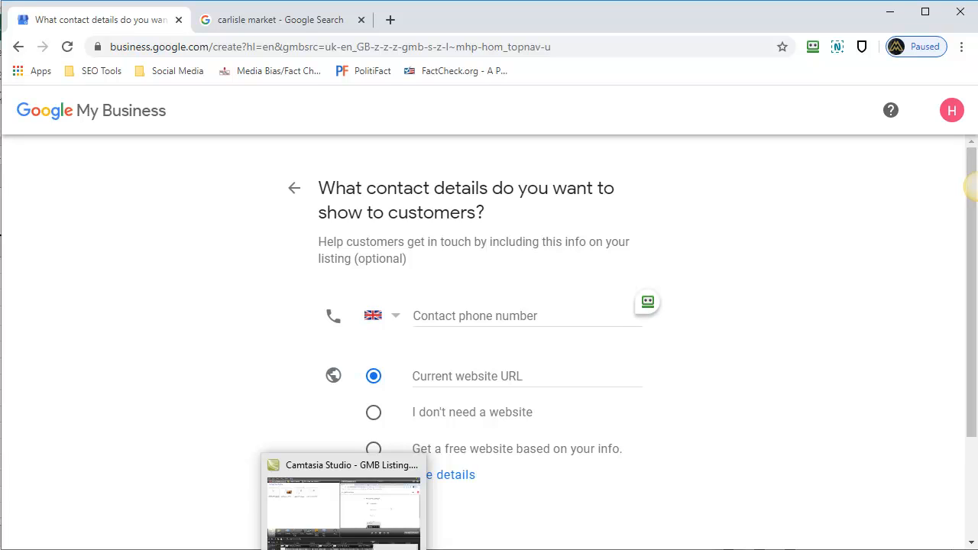
{"action": "left_click", "coordinate": [505, 314]}
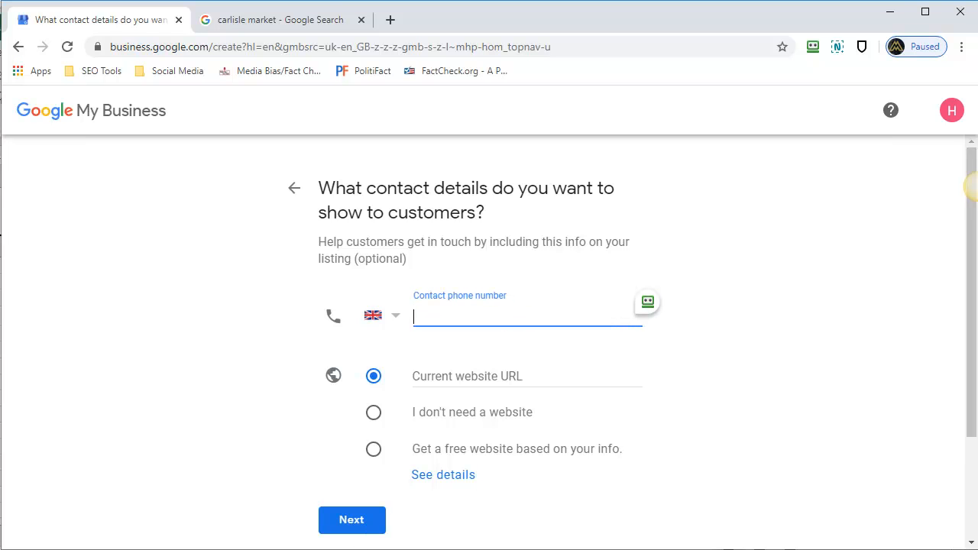
{"action": "key", "text": "alt+Tab"}
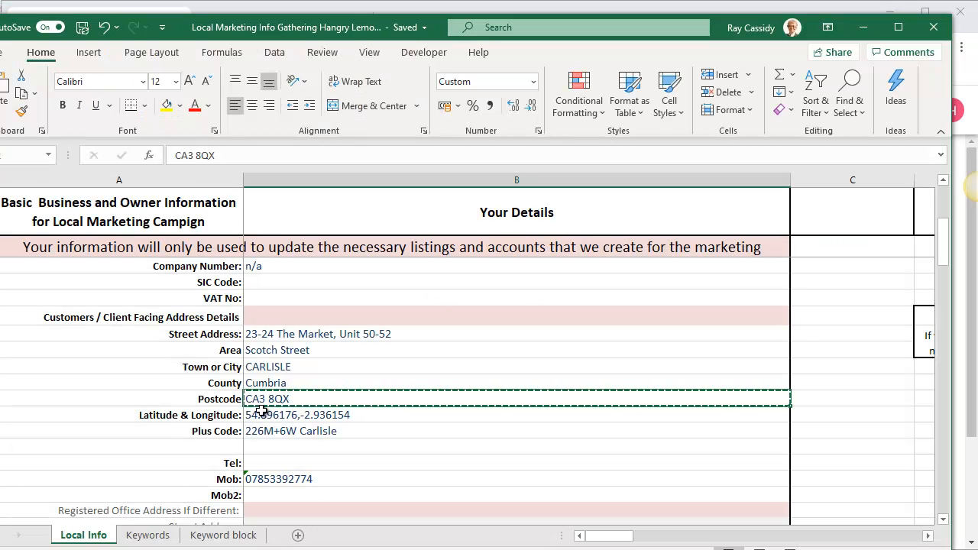
{"action": "left_click", "coordinate": [347, 479]}
{"action": "key", "text": "alt+Tab"}
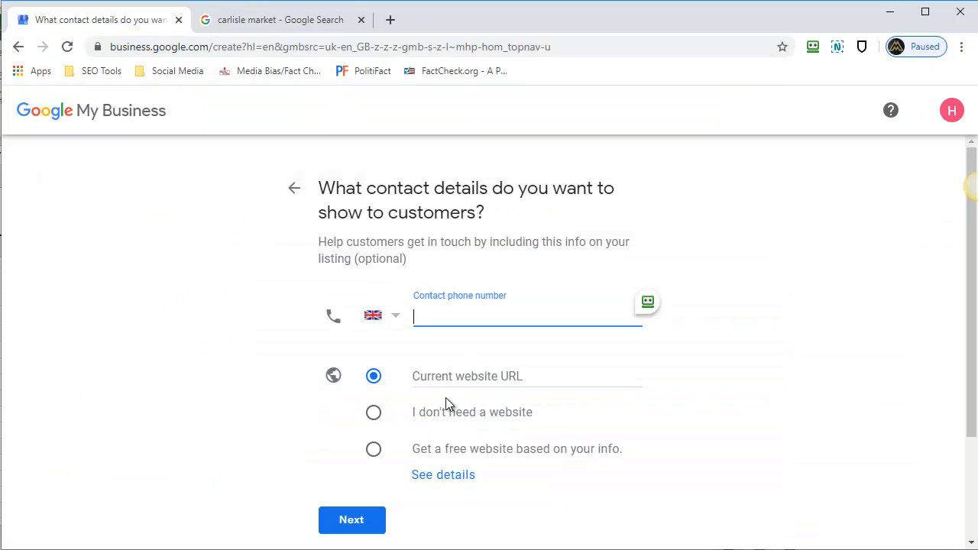
{"action": "key", "text": "ctrl+v"}
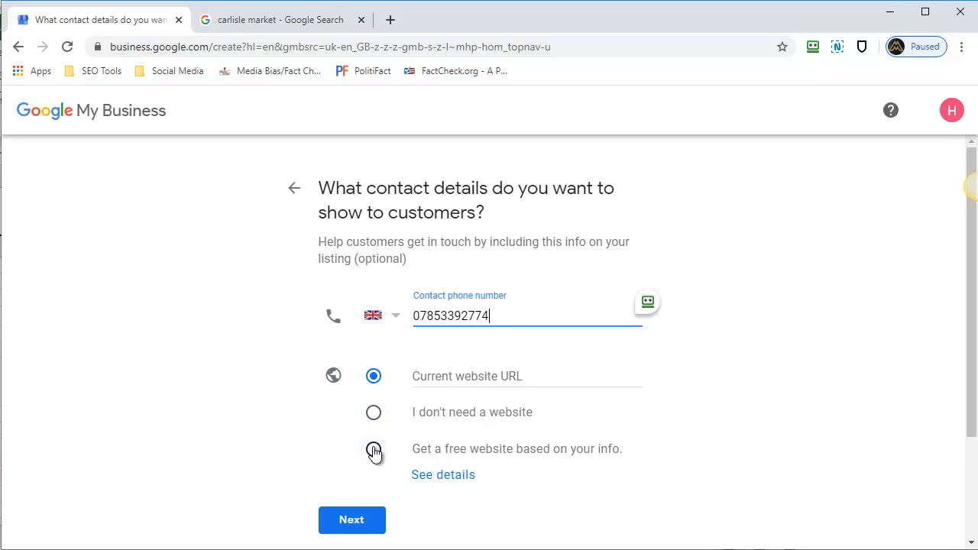
{"action": "left_click", "coordinate": [373, 413]}
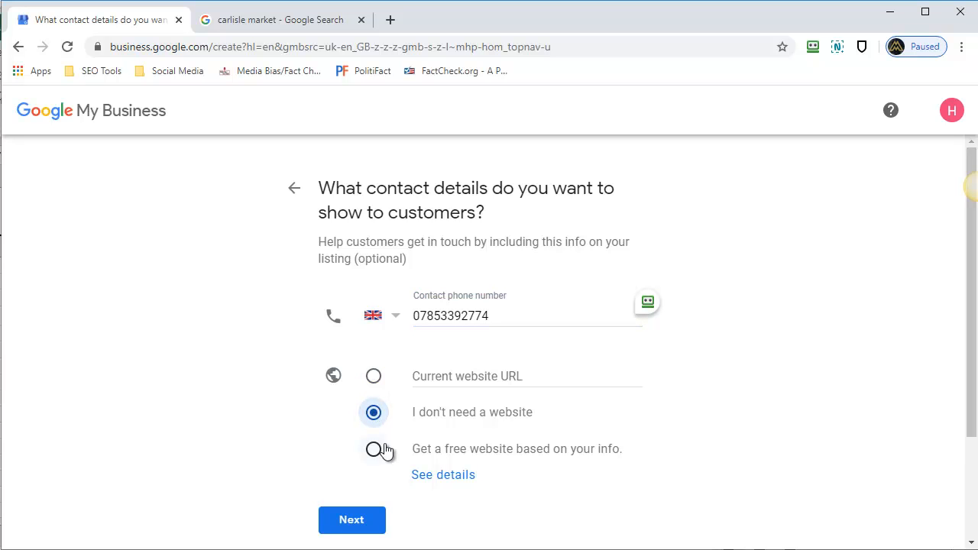
{"action": "left_click", "coordinate": [363, 522]}
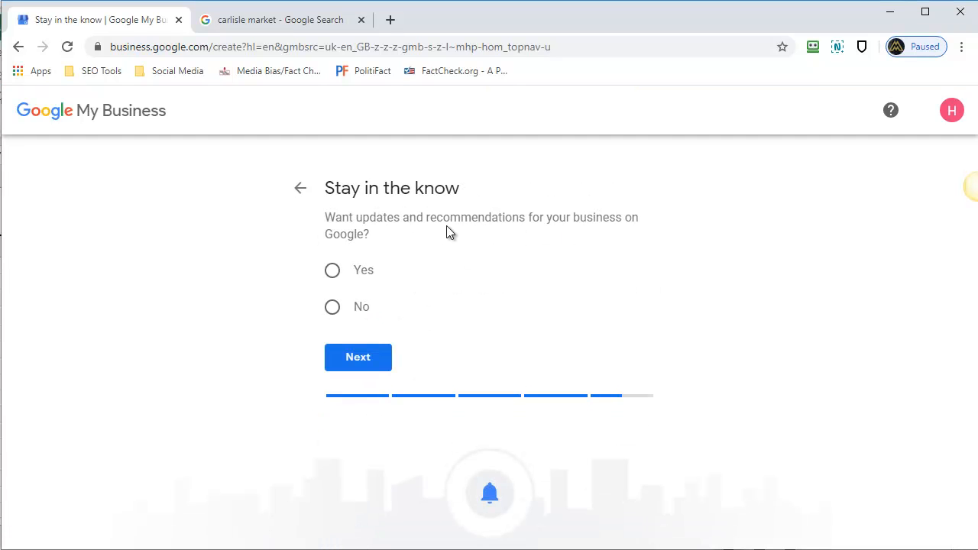
- Answer Yes to updates and recommendations for the business and finish creating the listing
{"action": "left_click", "coordinate": [333, 272]}
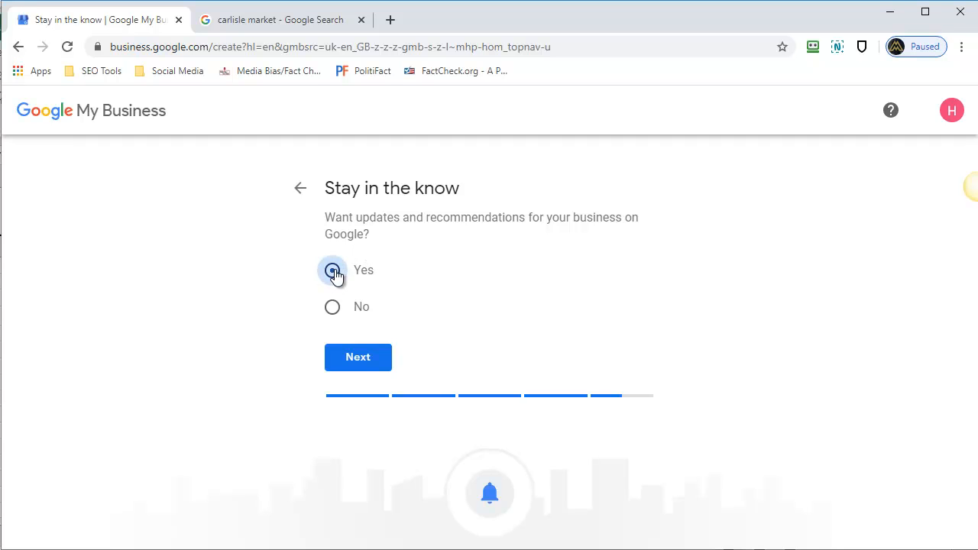
{"action": "left_click", "coordinate": [359, 358]}
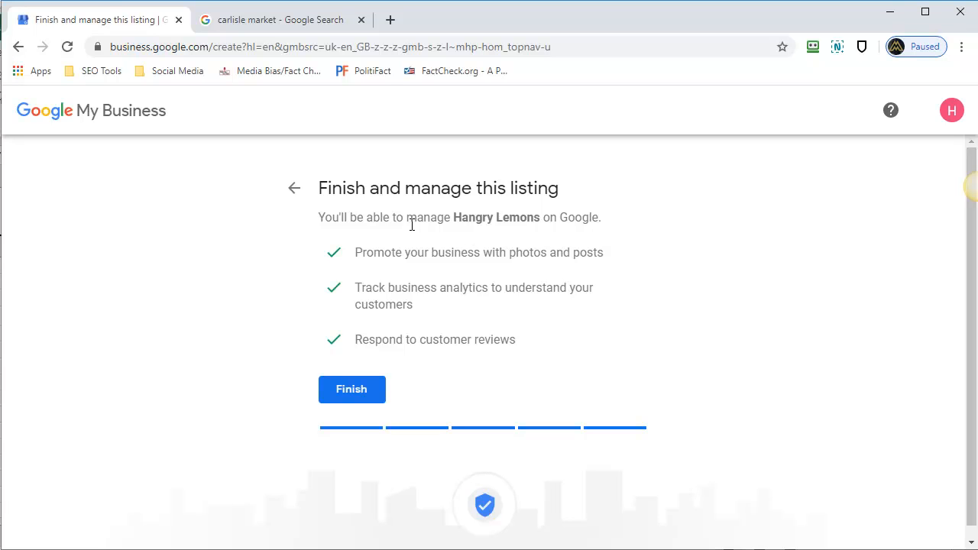
{"action": "left_click", "coordinate": [349, 389]}
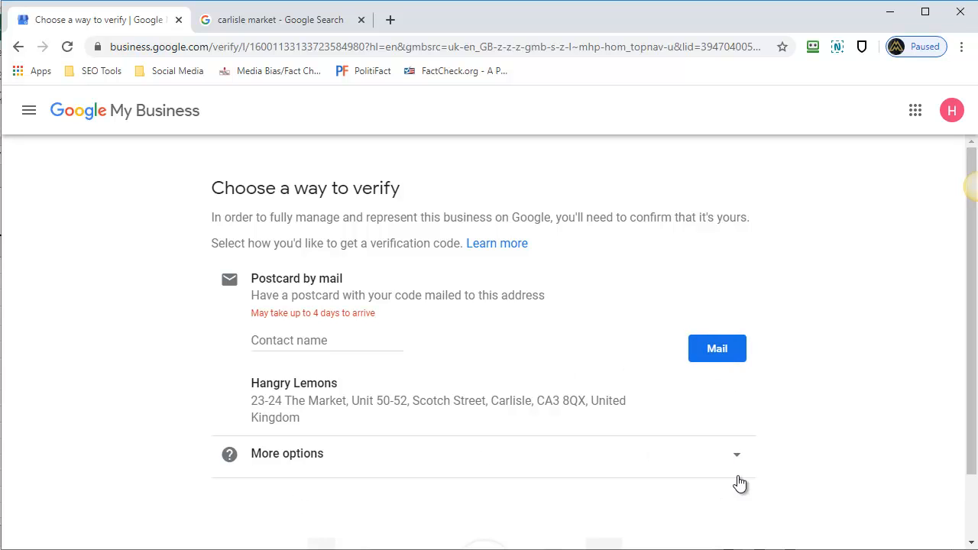
- Expand the additional verification options and enter the contact person's full name for the postcard by mail
{"action": "left_click", "coordinate": [737, 456]}
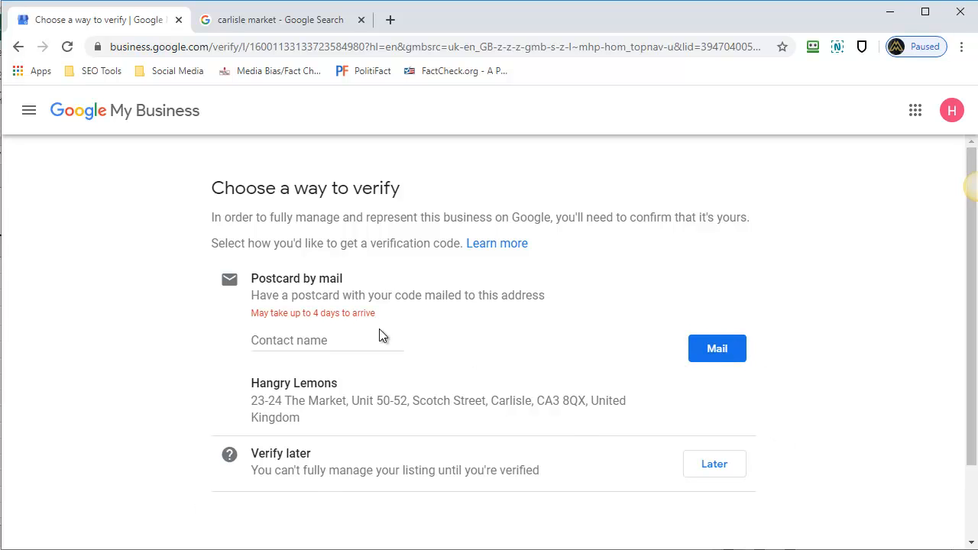
{"action": "left_click", "coordinate": [382, 338]}
{"action": "type", "text": "Holly "}
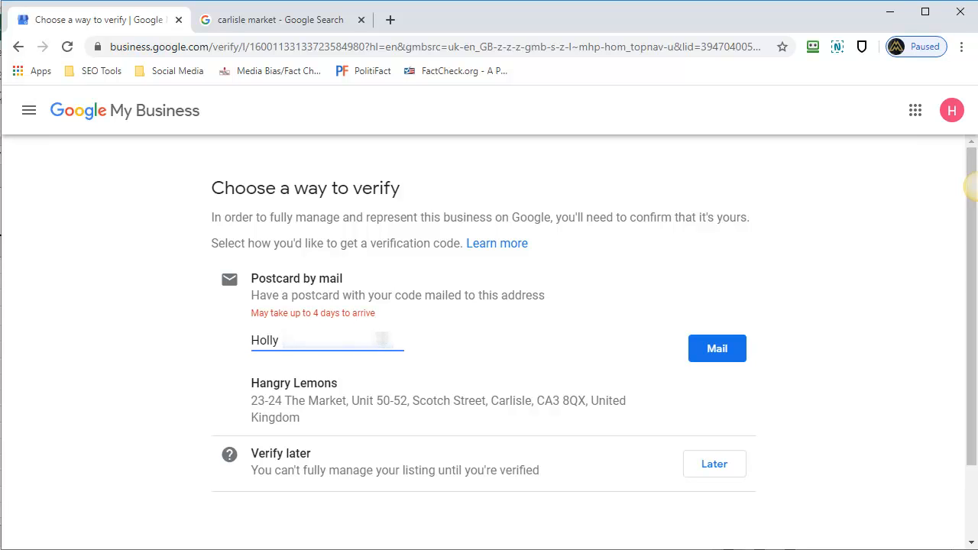
{"action": "type", "text": "[blurred][blurred]"}
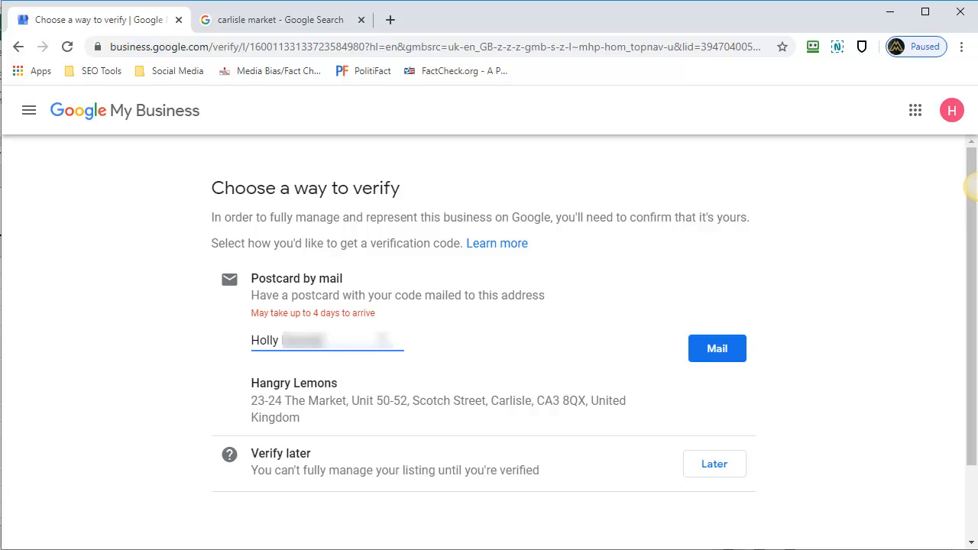
- Complete the contact person's full name and request the verification postcard by mail for Hangry Lemons
{"action": "type", "text": "[blurred]"}
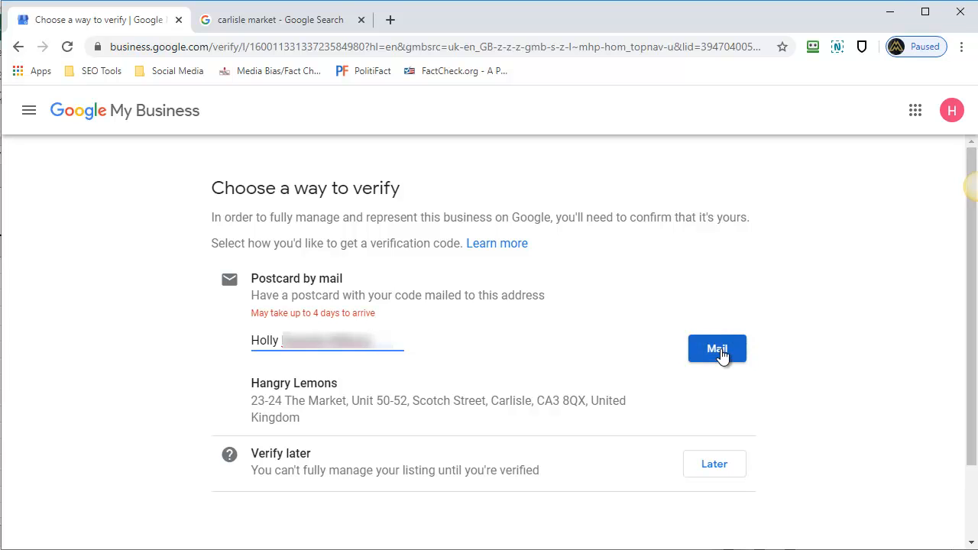
{"action": "left_click", "coordinate": [721, 354]}
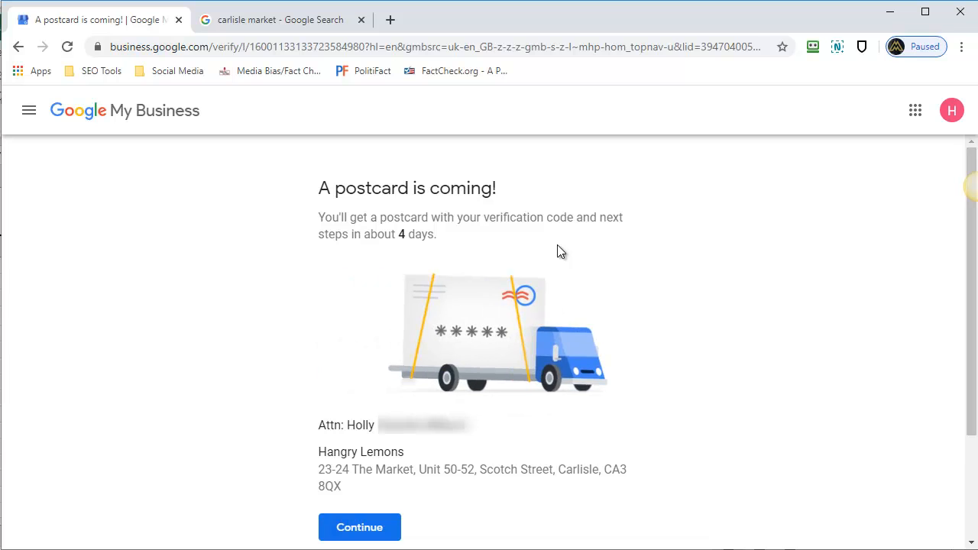
- Continue past the postcard confirmation to the Hangry Lemons dashboard and get started from the welcome message
{"action": "scroll", "coordinate": [577, 415], "scroll_direction": "down", "scroll_amount": 2}
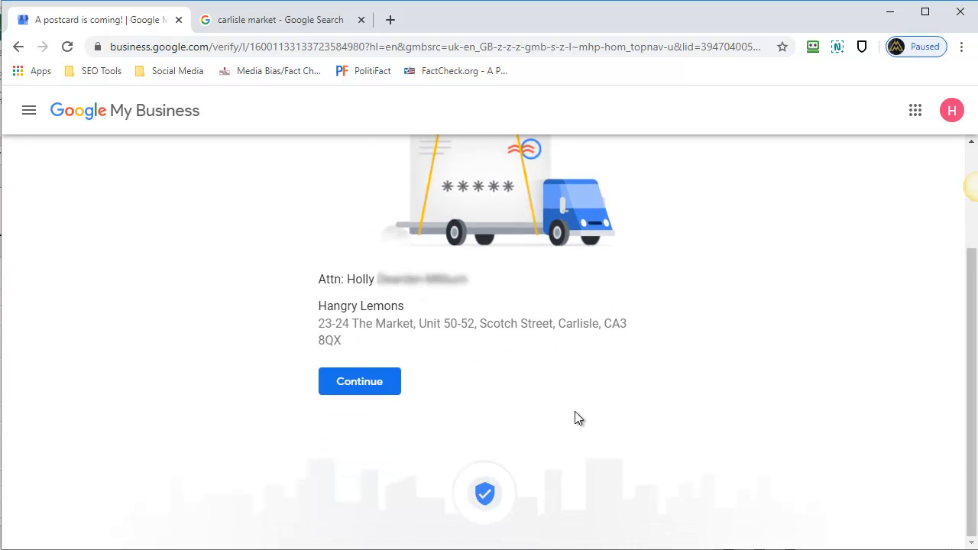
{"action": "left_click", "coordinate": [363, 387]}
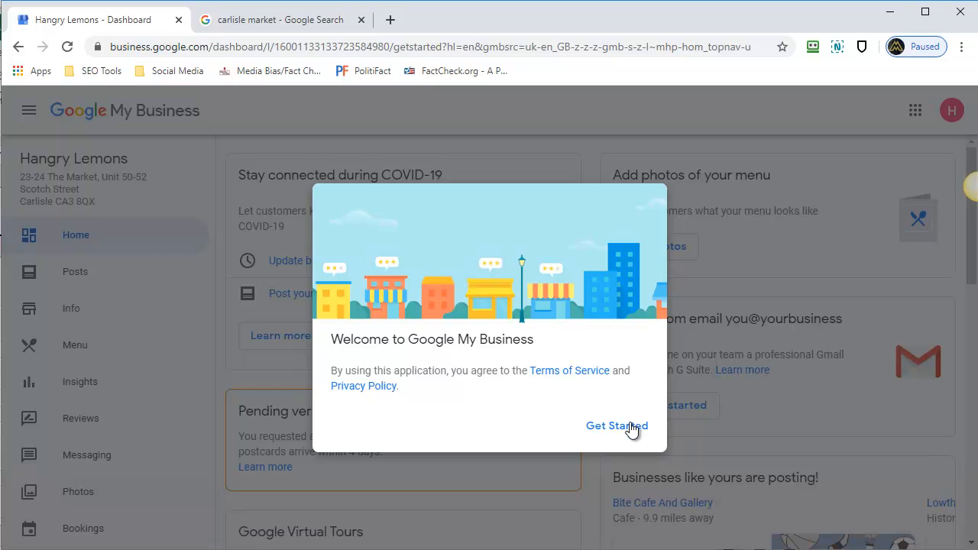
{"action": "left_click", "coordinate": [631, 428]}
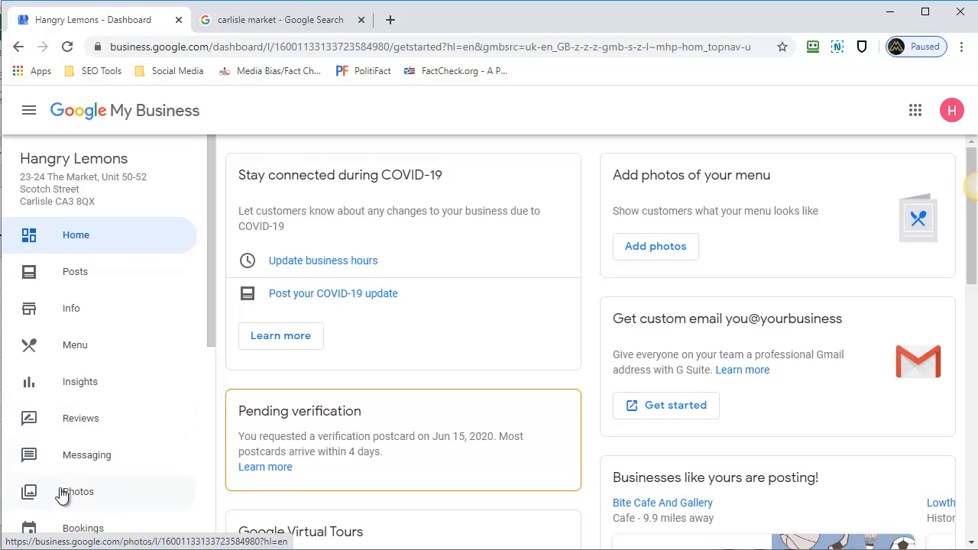
- Look through the listing's management sections and the dashboard cards, including the pending verification notice
{"action": "scroll", "coordinate": [103, 460], "scroll_direction": "down", "scroll_amount": 2}
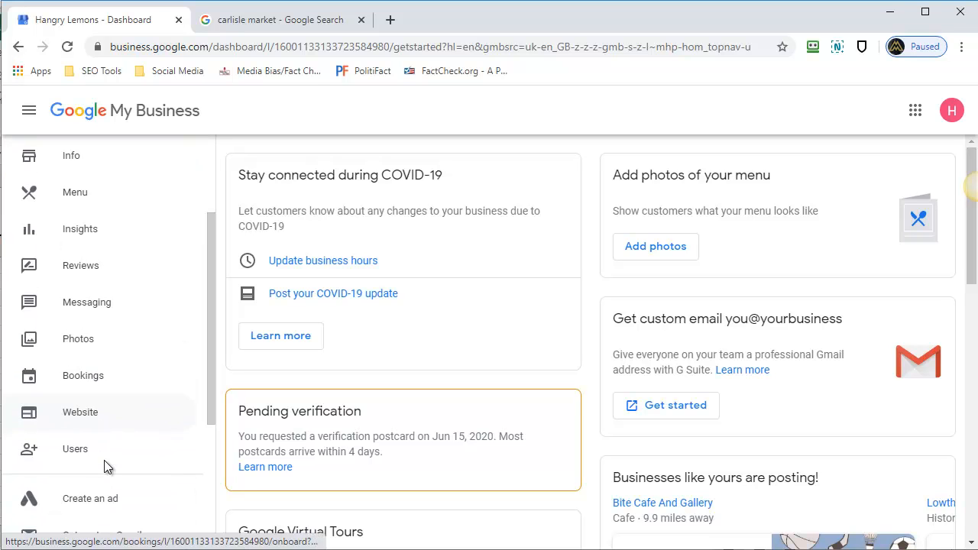
{"action": "scroll", "coordinate": [105, 467], "scroll_direction": "up", "scroll_amount": 2}
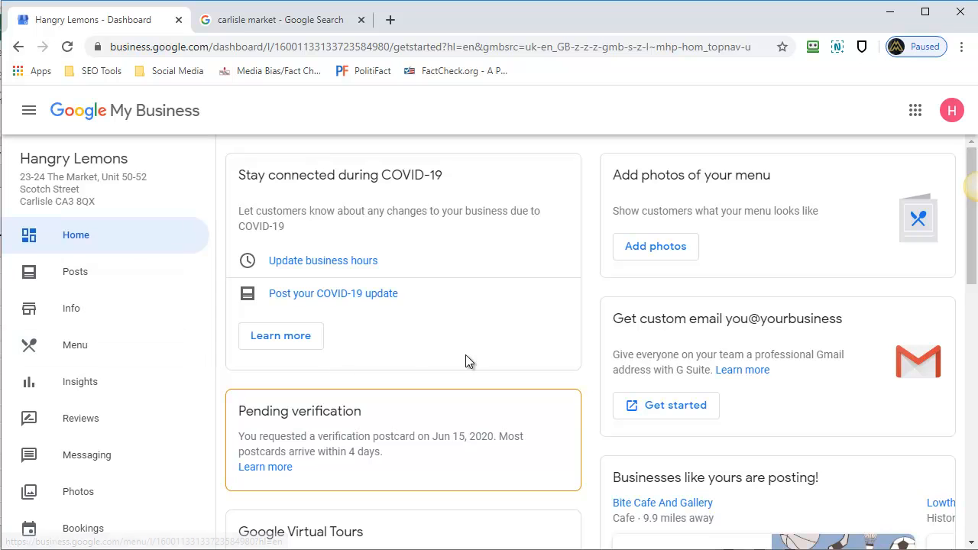
{"action": "scroll", "coordinate": [462, 356], "scroll_direction": "down", "scroll_amount": 2}
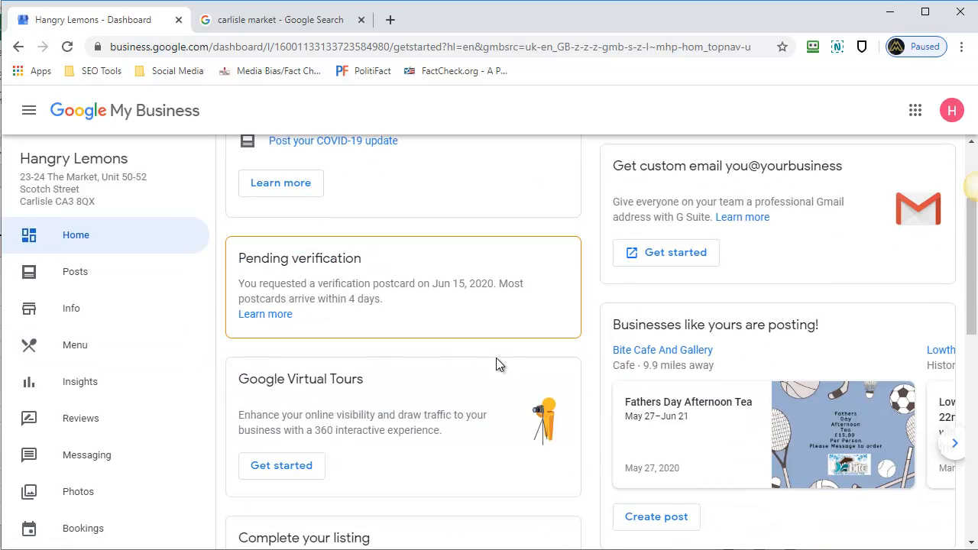